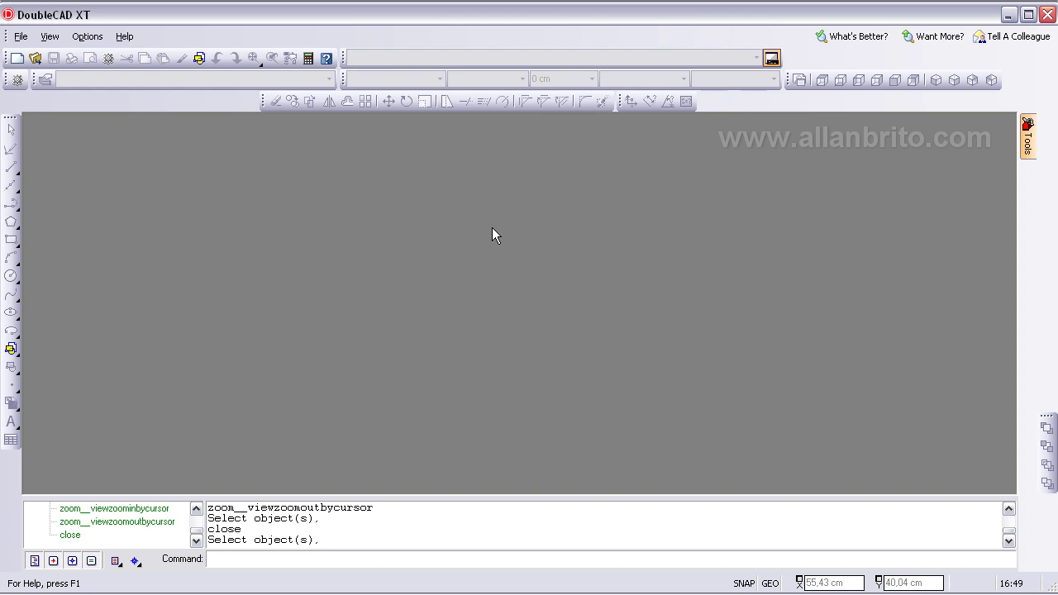
Step: Create a new drawing from the Normal_black template
{"action": "left_click", "coordinate": [20, 36]}
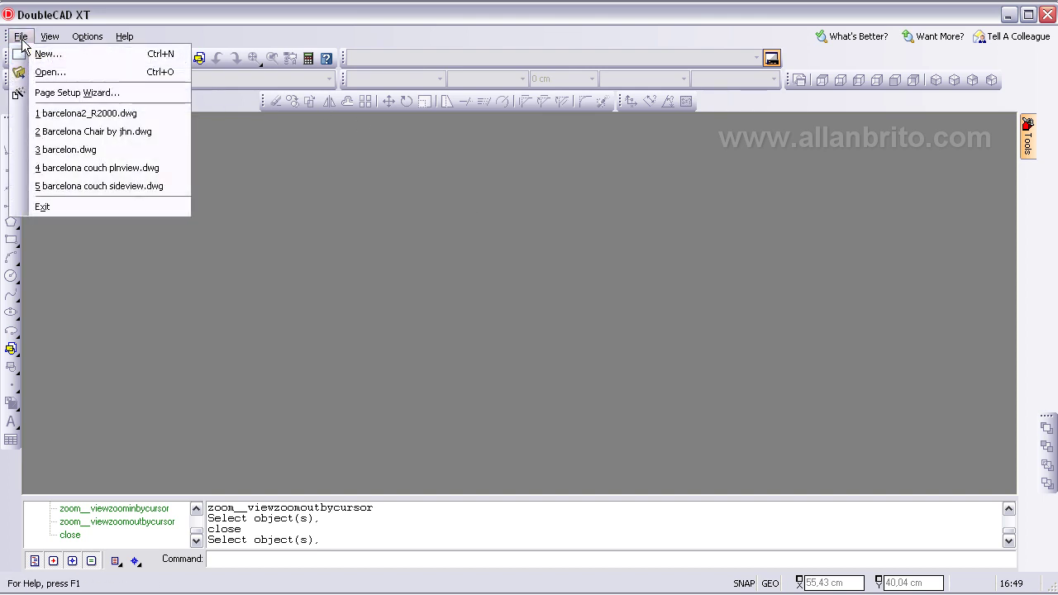
{"action": "left_click", "coordinate": [27, 54]}
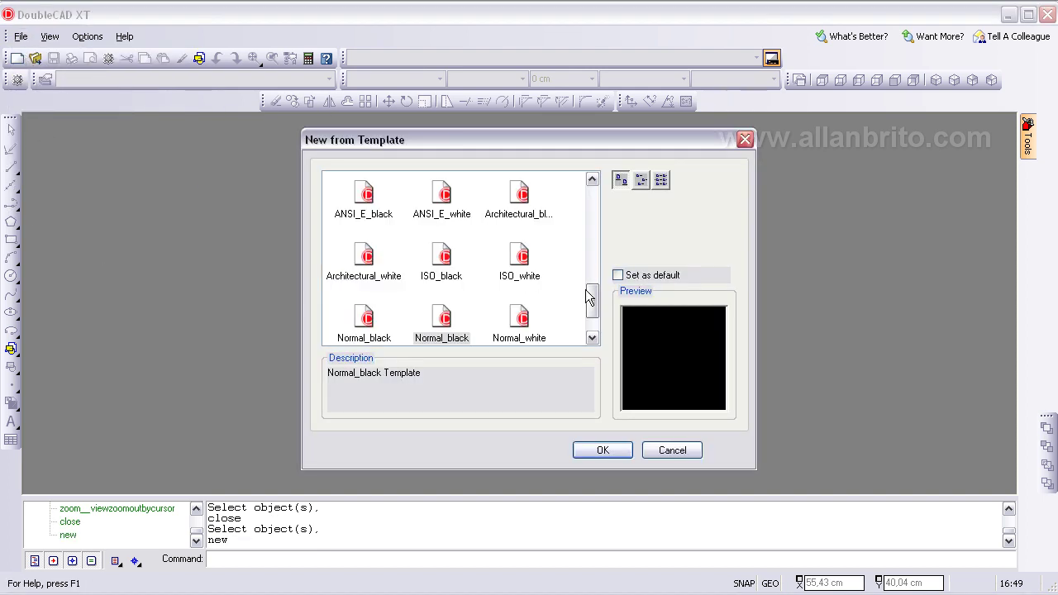
{"action": "left_click_drag", "start_coordinate": [593, 297], "coordinate": [593, 316]}
{"action": "left_click", "coordinate": [442, 258]}
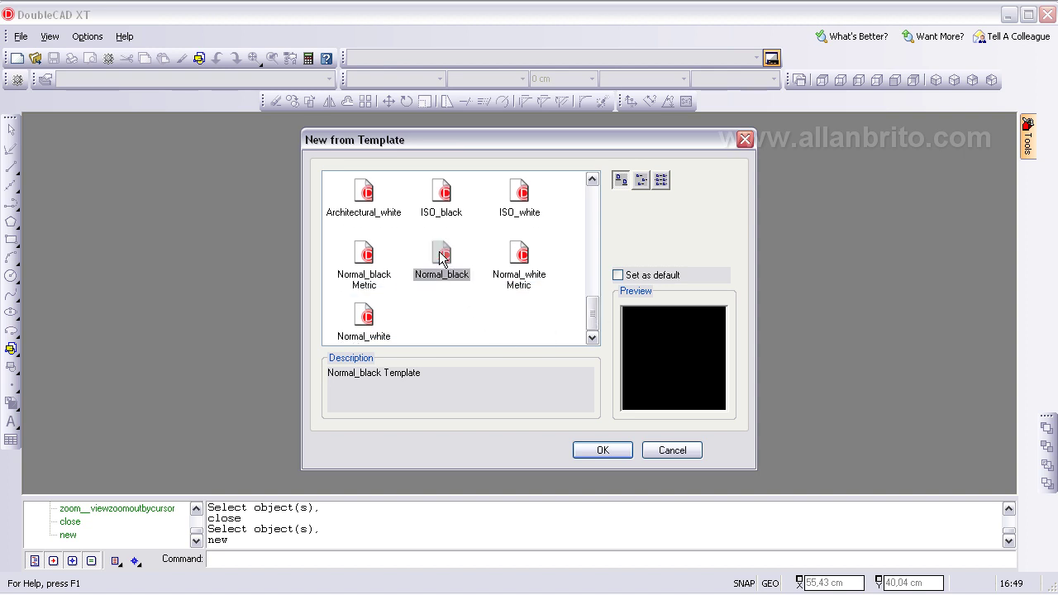
{"action": "left_click", "coordinate": [620, 453]}
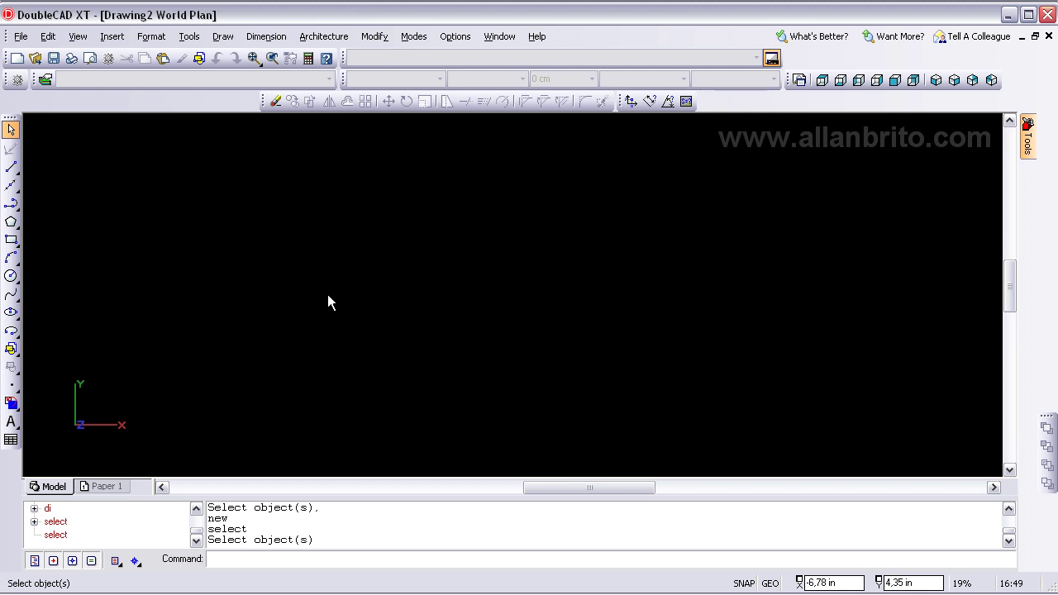
Step: Configure the drawing's space units to the Metric system with centimetres (cm) as the workspace unit
{"action": "double_click", "coordinate": [833, 583]}
{"action": "left_click", "coordinate": [463, 36]}
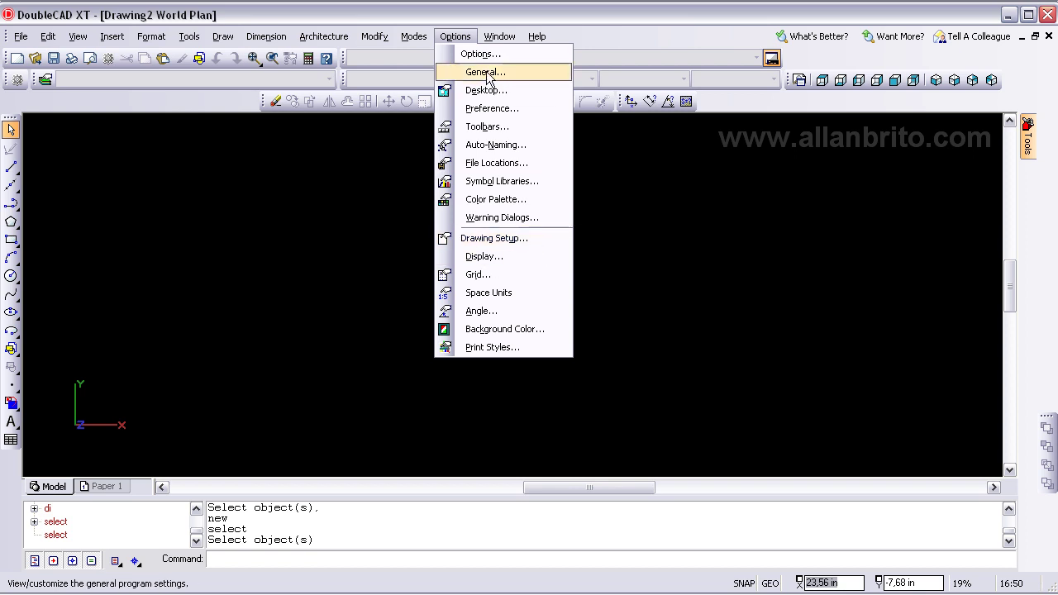
{"action": "left_click", "coordinate": [533, 237]}
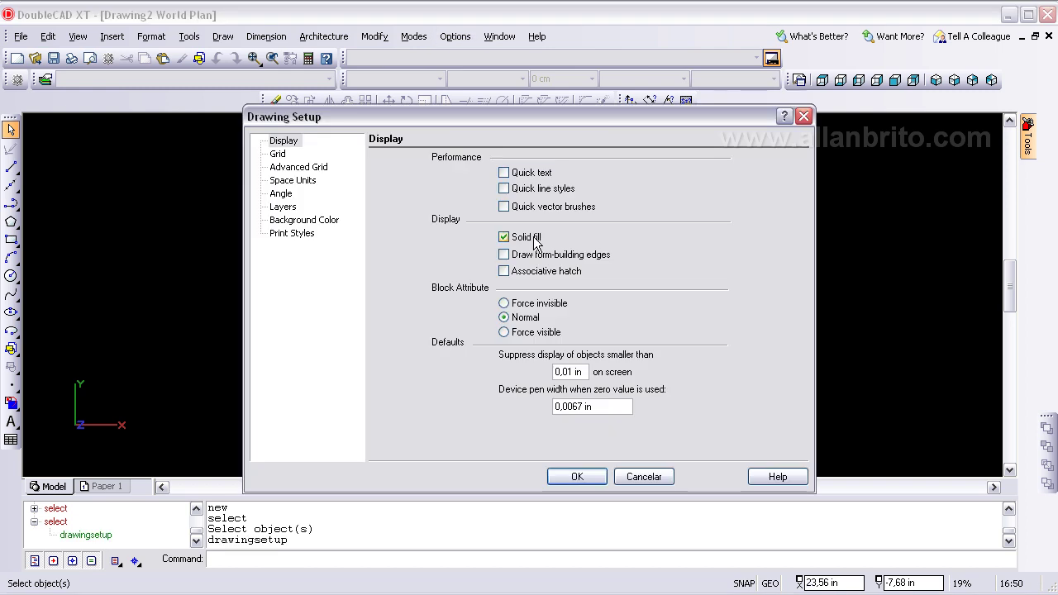
{"action": "left_click", "coordinate": [293, 181]}
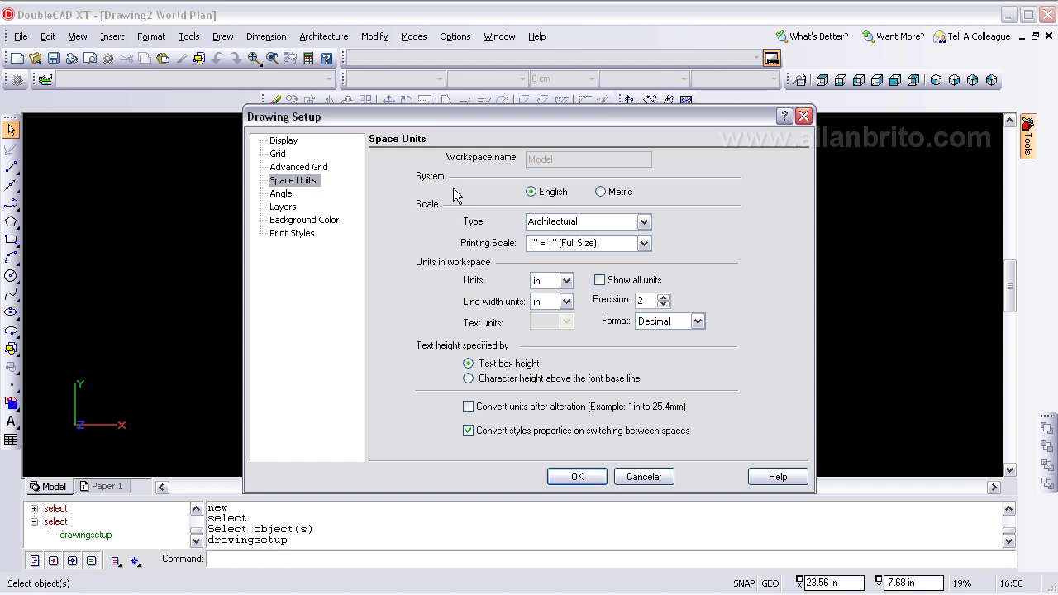
{"action": "left_click", "coordinate": [600, 192]}
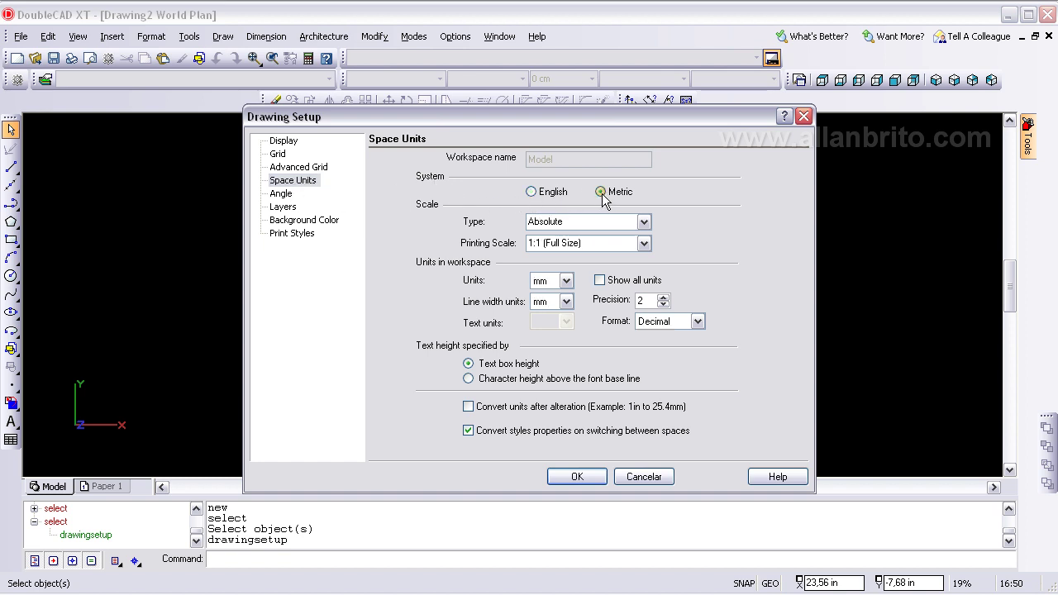
{"action": "left_click", "coordinate": [566, 281]}
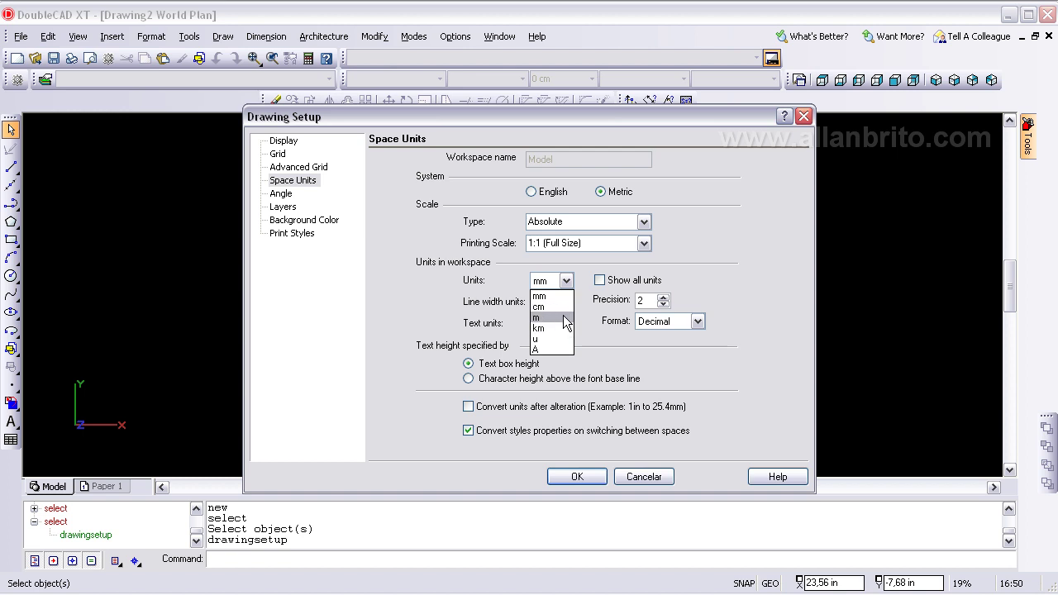
{"action": "left_click", "coordinate": [566, 319]}
{"action": "left_click", "coordinate": [566, 281]}
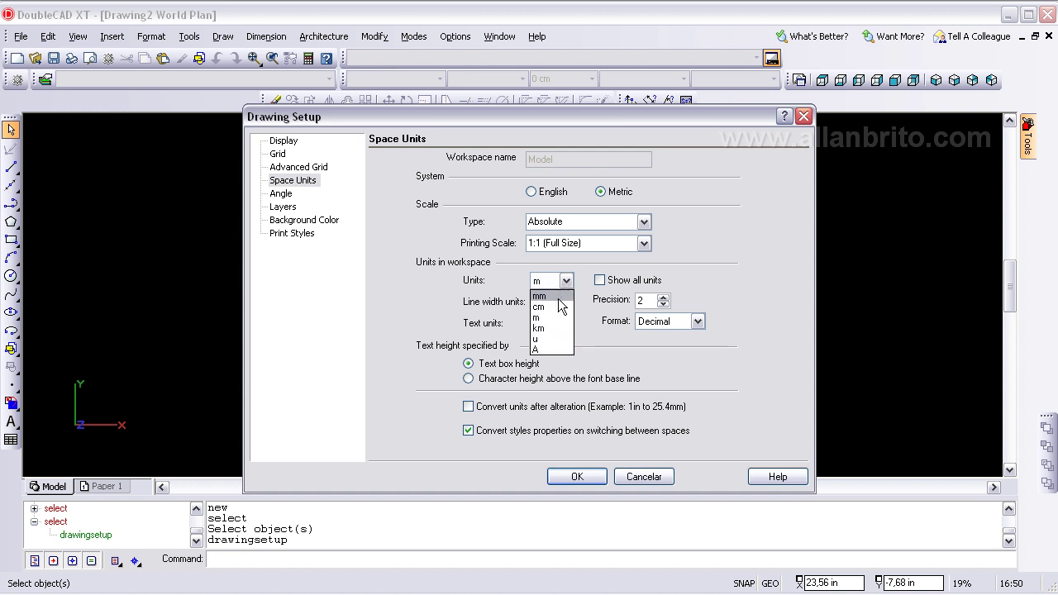
{"action": "left_click", "coordinate": [558, 306]}
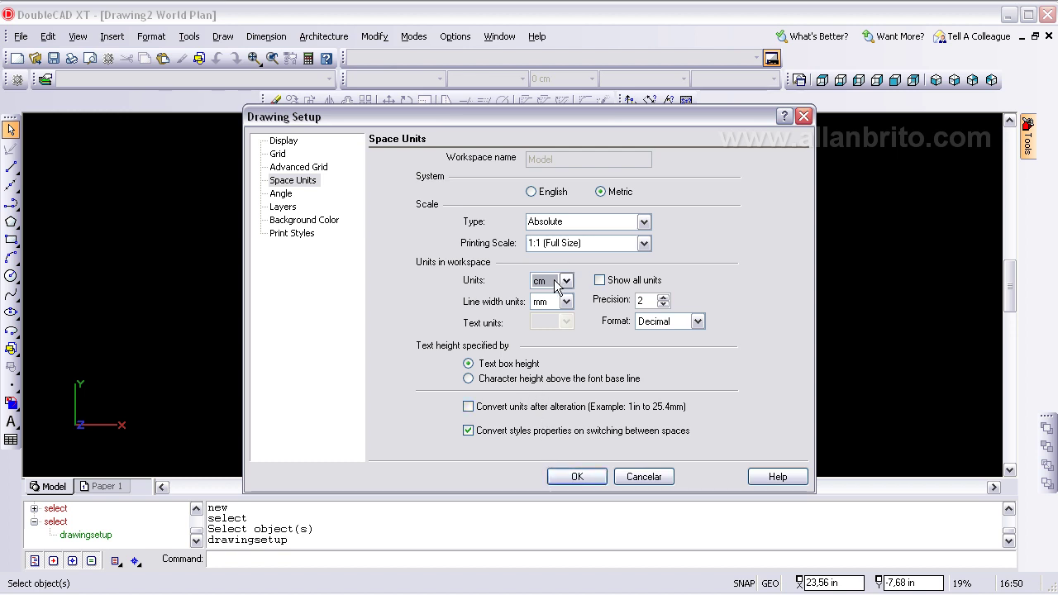
{"action": "left_click", "coordinate": [573, 472]}
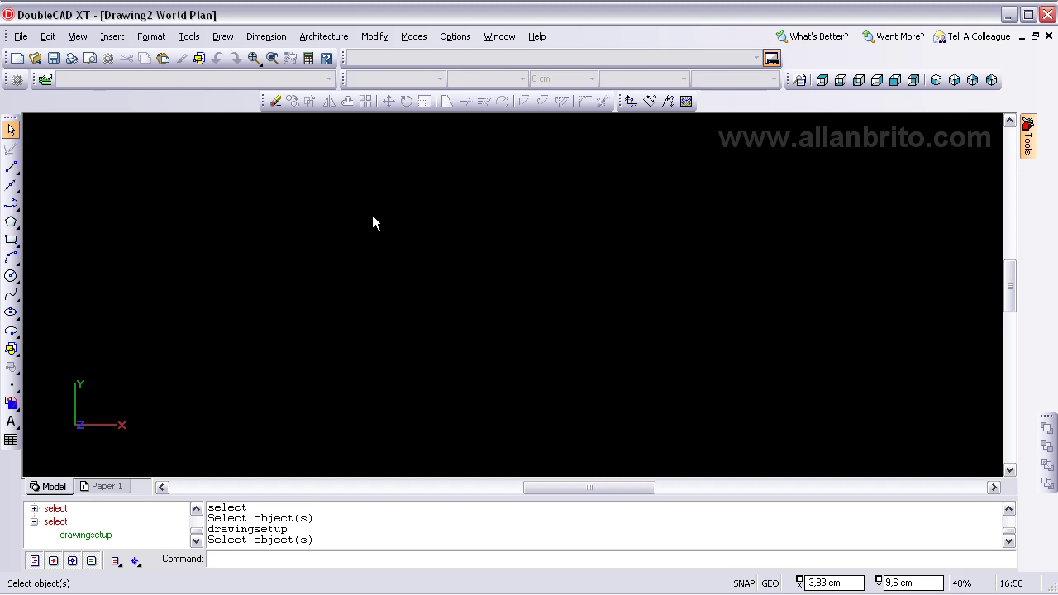
Step: Draw a single horizontal line 100 cm long from about (-12.42, 9) to (87.58, 9) and end the Line command
{"action": "left_click", "coordinate": [11, 167]}
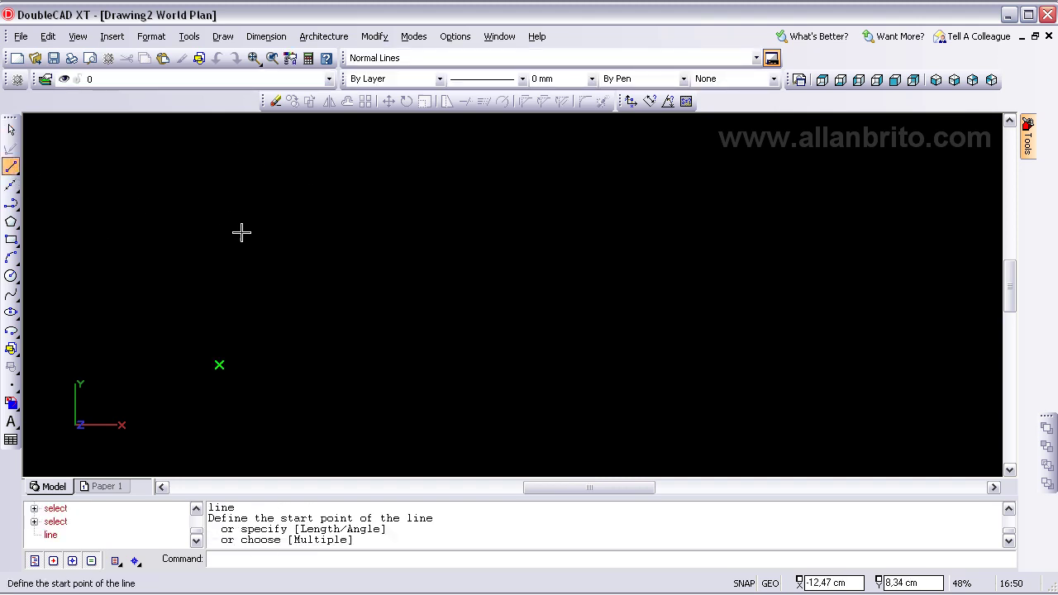
{"action": "left_click", "coordinate": [242, 224]}
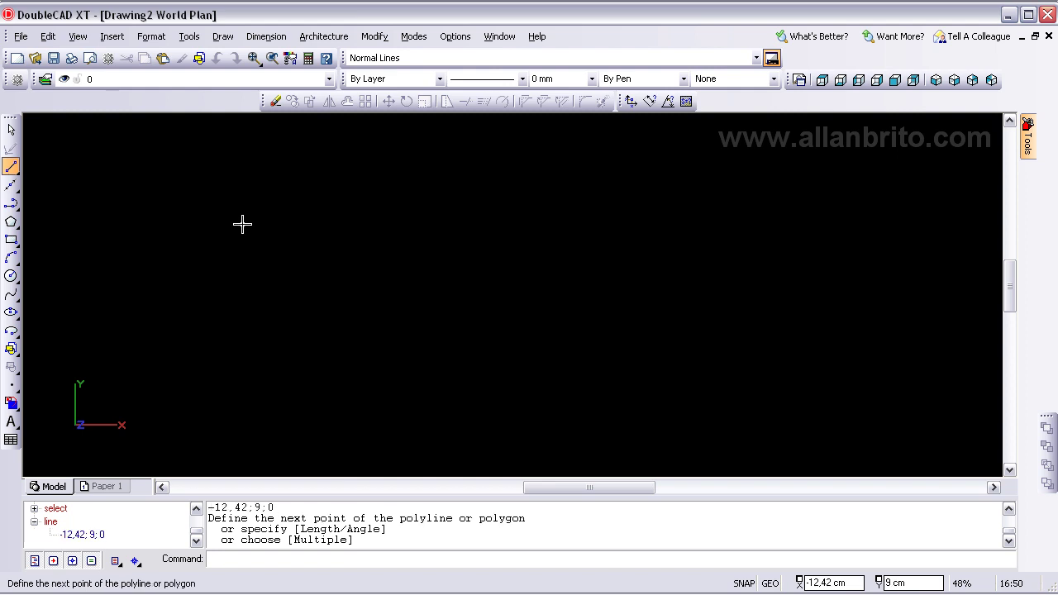
{"action": "left_click", "coordinate": [748, 234]}
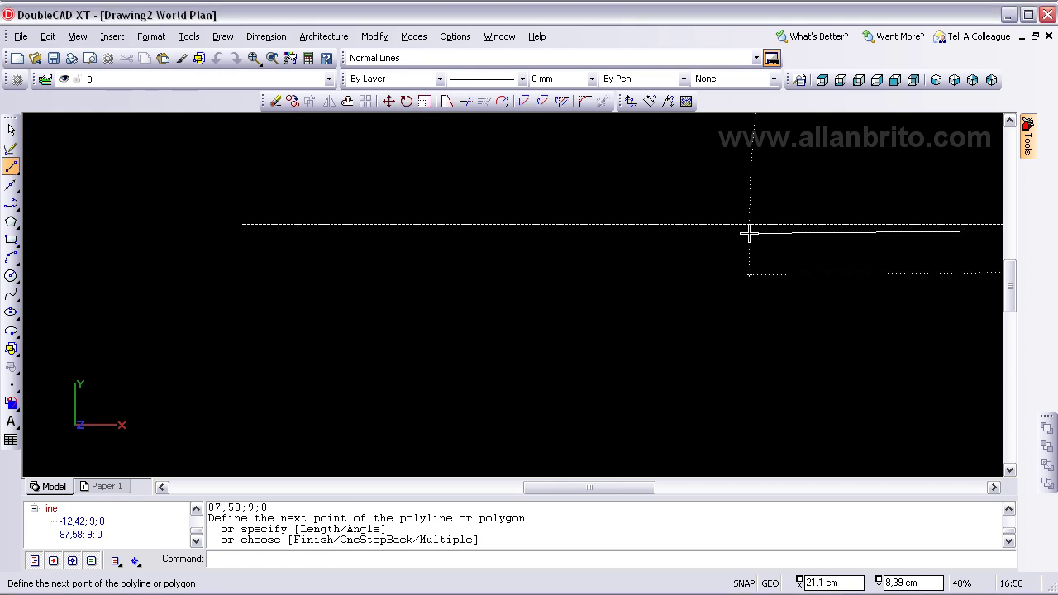
{"action": "scroll", "coordinate": [510, 295], "scroll_direction": "down", "scroll_amount": 2}
{"action": "middle_click_drag", "start_coordinate": [520, 277], "coordinate": [591, 230], "text": "shift"}
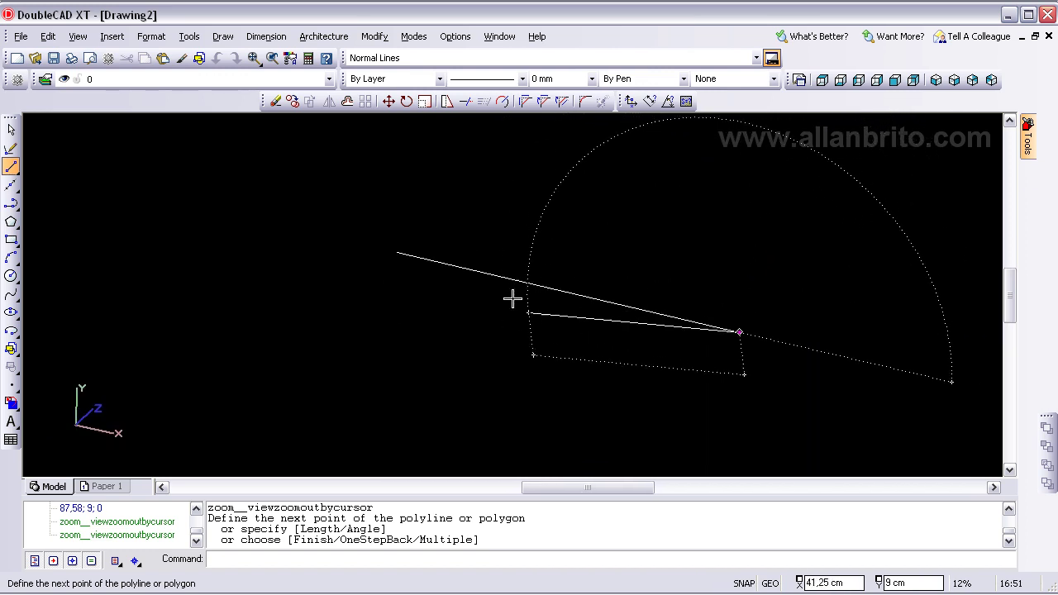
{"action": "mouse_move", "coordinate": [604, 414]}
{"action": "middle_mouse_down"}
{"action": "mouse_move", "coordinate": [645, 375]}
{"action": "mouse_move", "coordinate": [501, 373]}
{"action": "middle_mouse_up"}
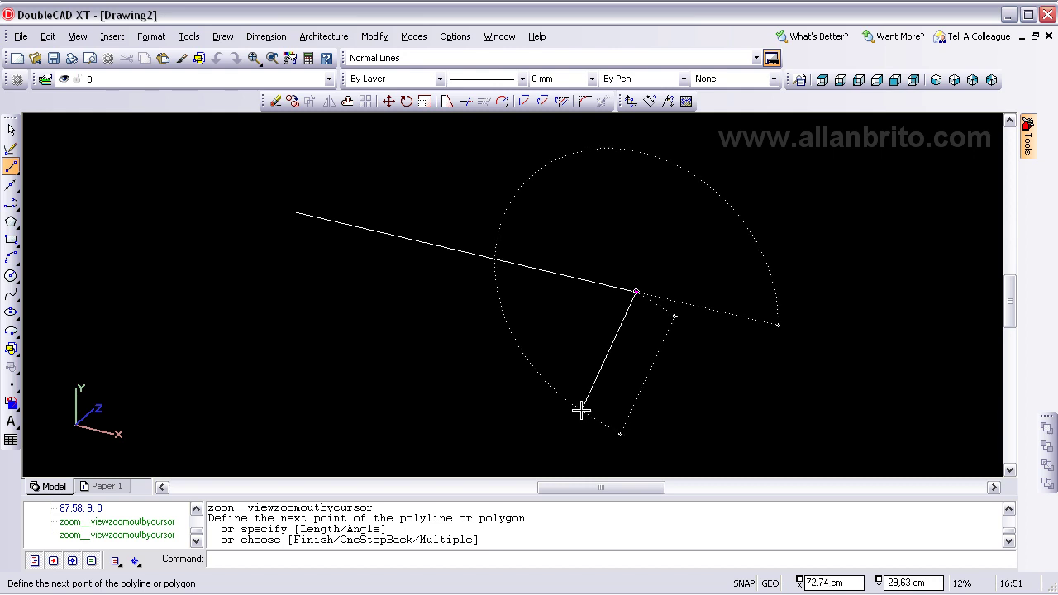
{"action": "left_click", "coordinate": [822, 81]}
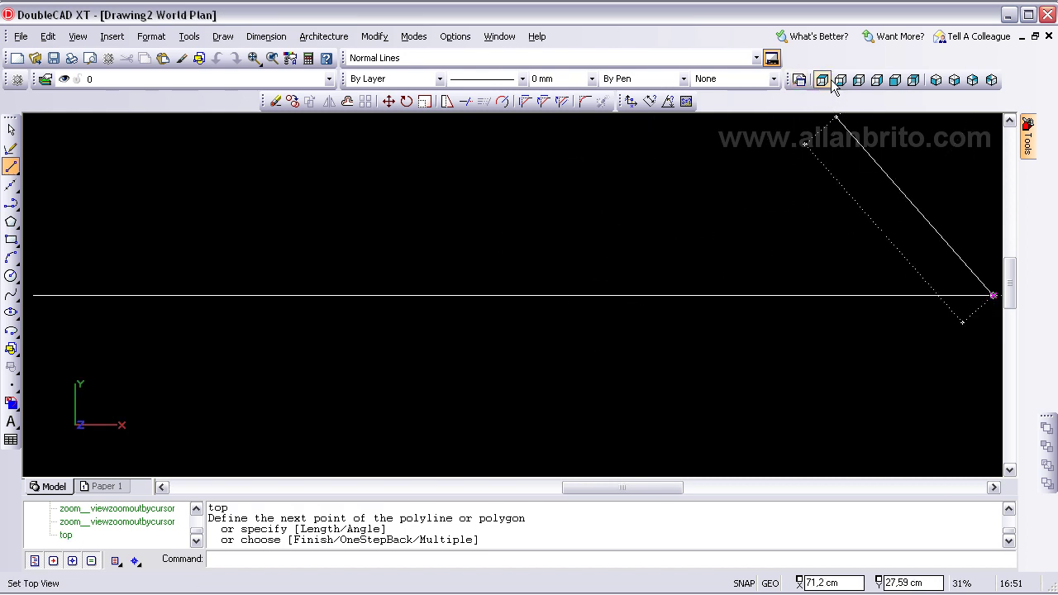
{"action": "scroll", "coordinate": [513, 306], "scroll_direction": "down", "scroll_amount": 3}
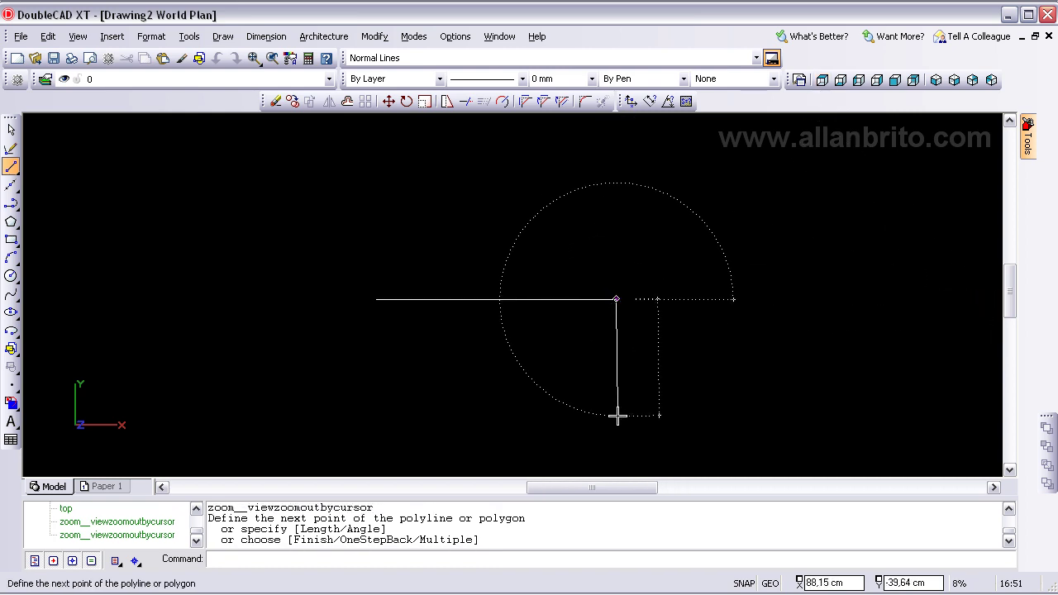
{"action": "key", "text": "Escape"}
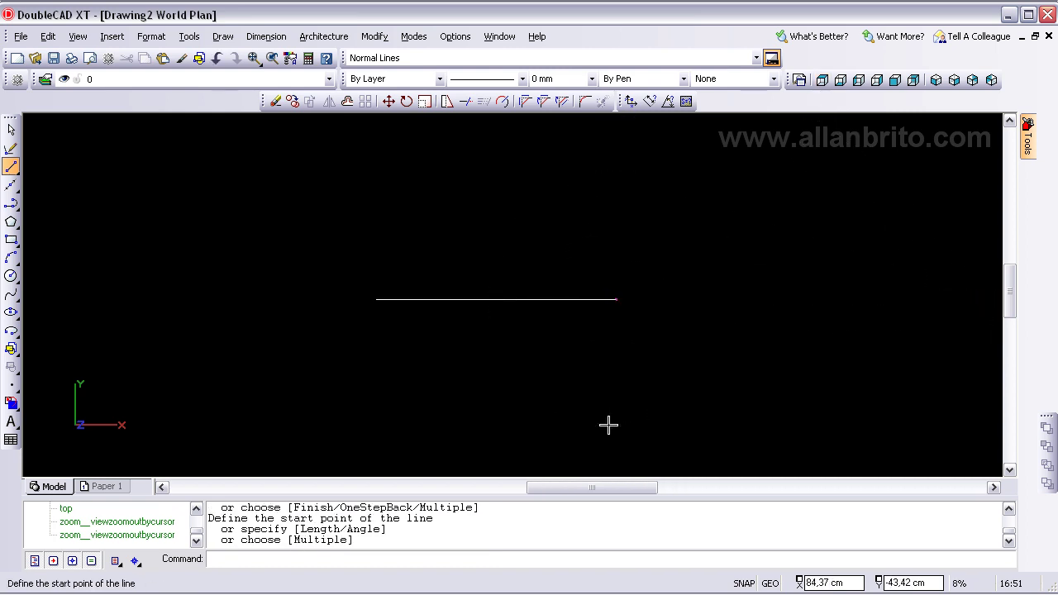
{"action": "right_click", "coordinate": [608, 425]}
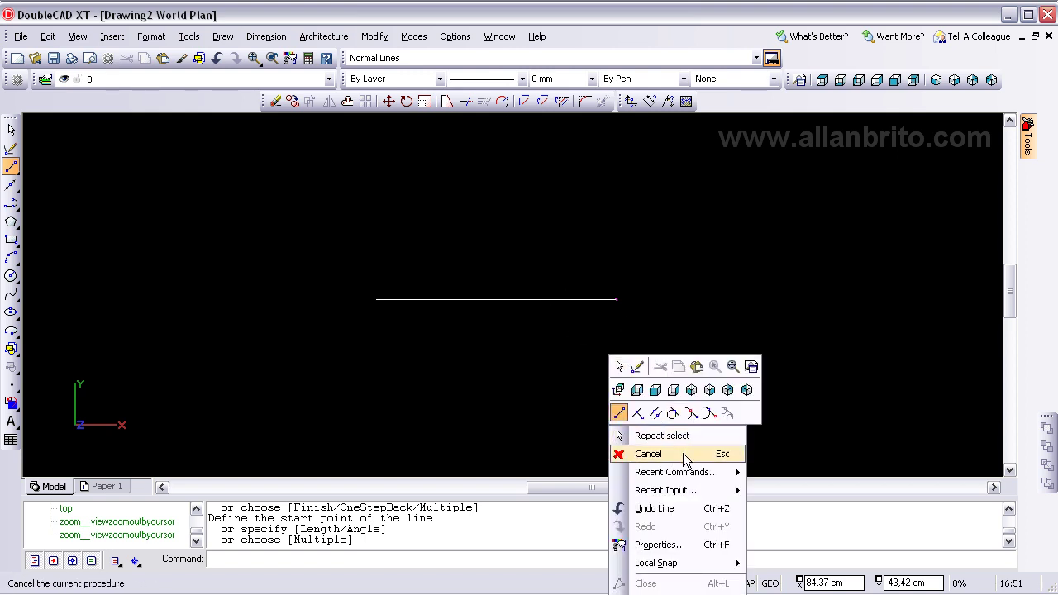
{"action": "left_click", "coordinate": [685, 454]}
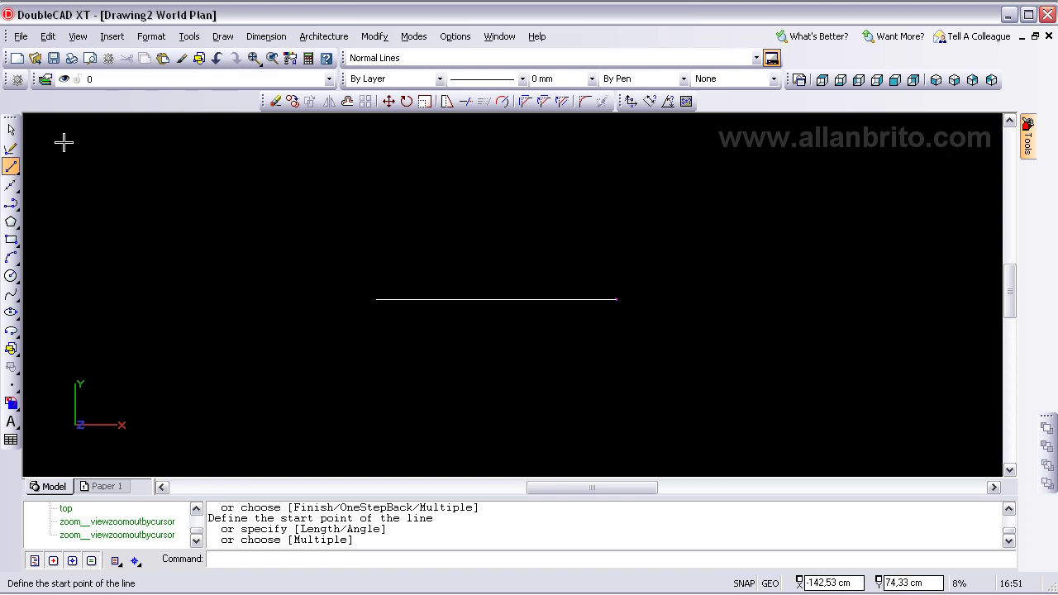
{"action": "left_click", "coordinate": [11, 129]}
Step: Offset the horizontal line downward by about 15 cm, and offset the new line downward by the same distance
{"action": "middle_click_drag", "start_coordinate": [621, 349], "coordinate": [465, 272]}
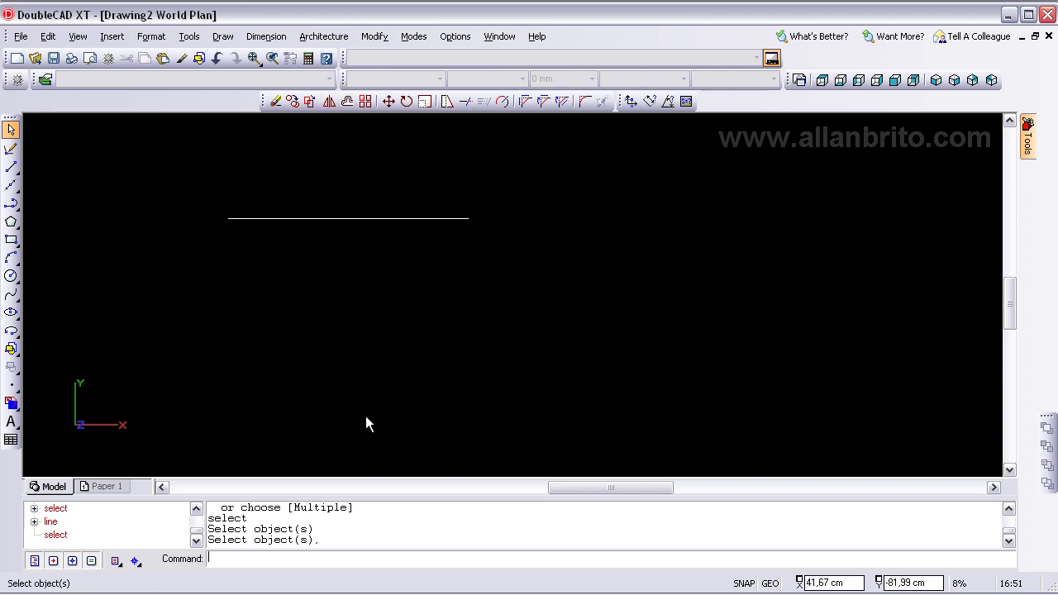
{"action": "type", "text": "offset"}
{"action": "key", "text": "Return"}
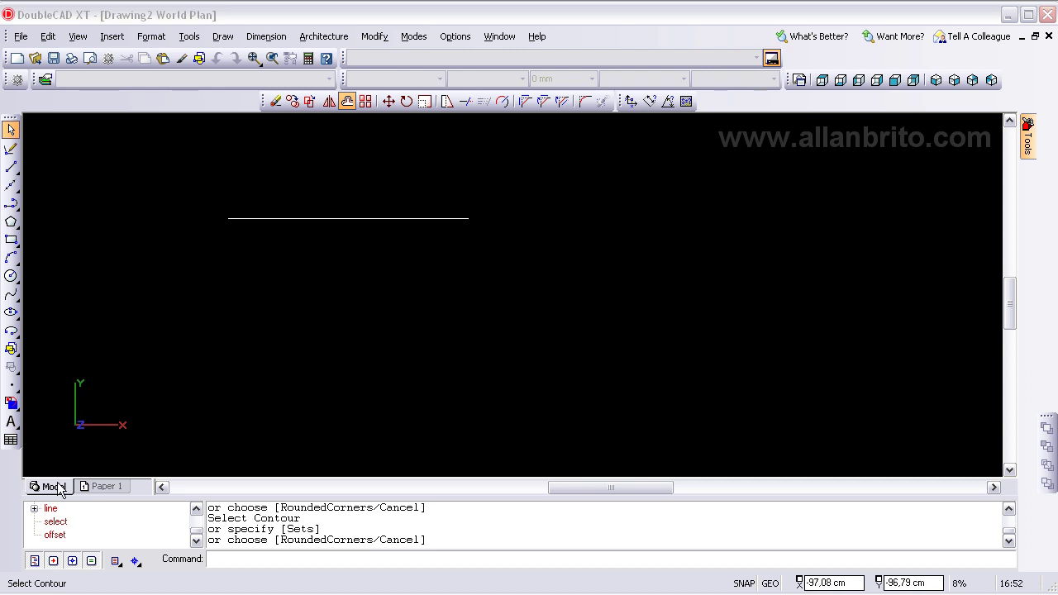
{"action": "left_click", "coordinate": [353, 219]}
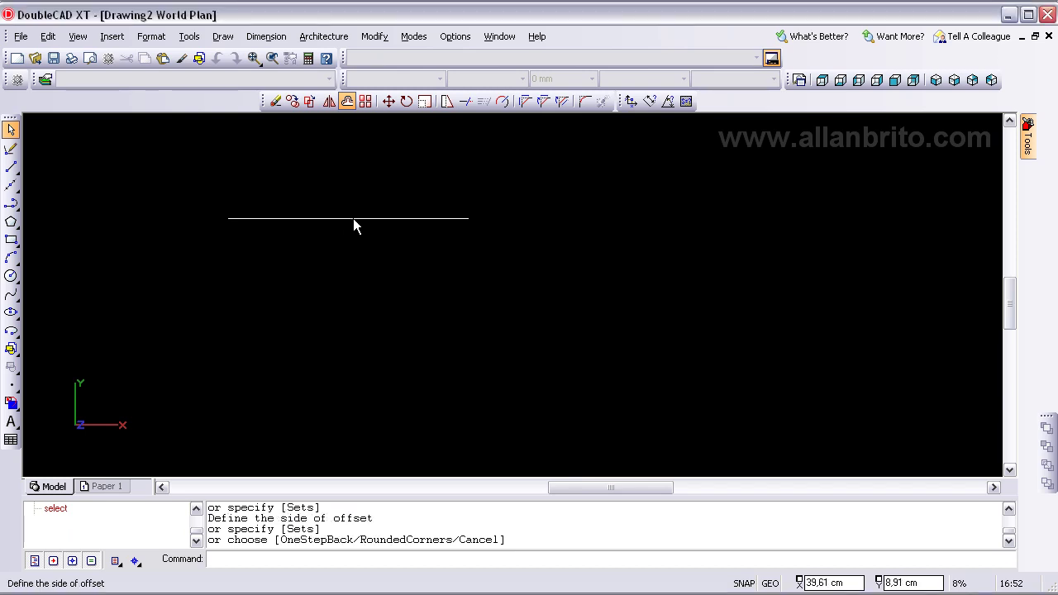
{"action": "left_click", "coordinate": [354, 264]}
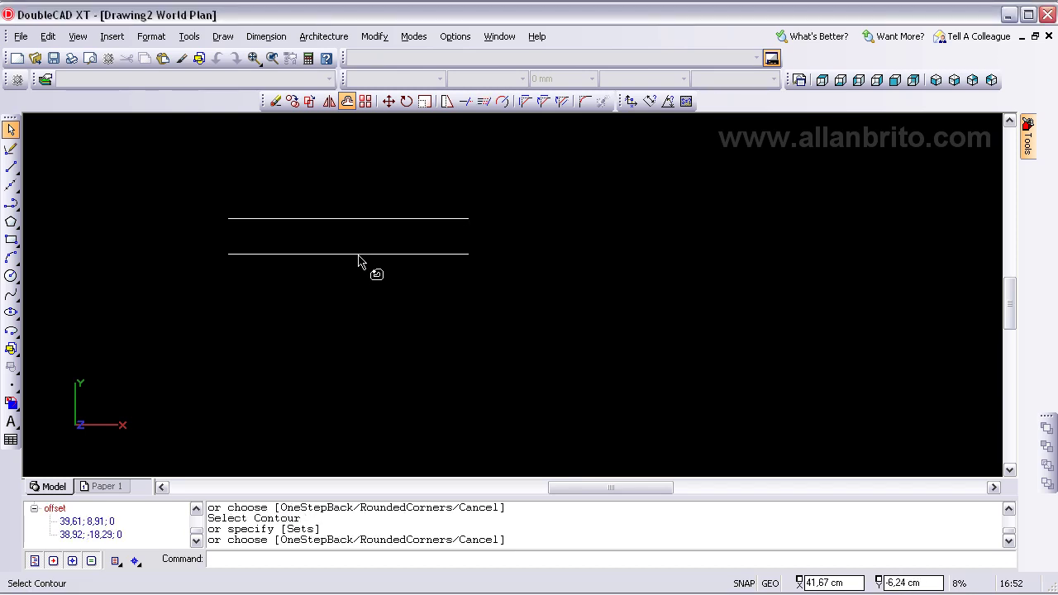
{"action": "left_click", "coordinate": [359, 256]}
{"action": "left_click", "coordinate": [376, 309]}
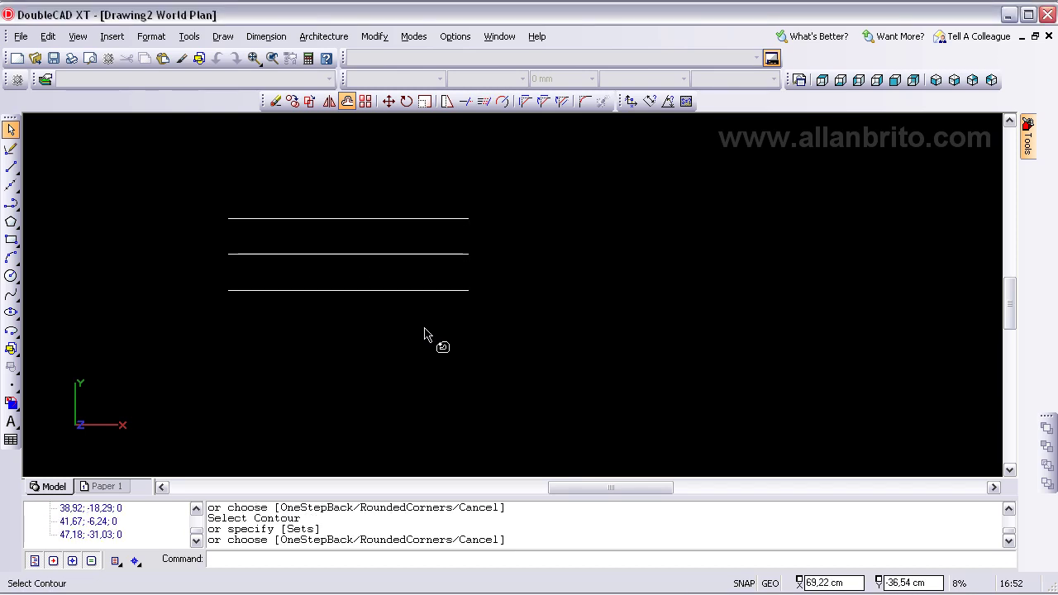
{"action": "mouse_move", "coordinate": [464, 354]}
{"action": "middle_mouse_down"}
{"action": "mouse_move", "coordinate": [422, 291]}
{"action": "mouse_move", "coordinate": [378, 278]}
{"action": "mouse_move", "coordinate": [370, 293]}
{"action": "middle_mouse_up"}
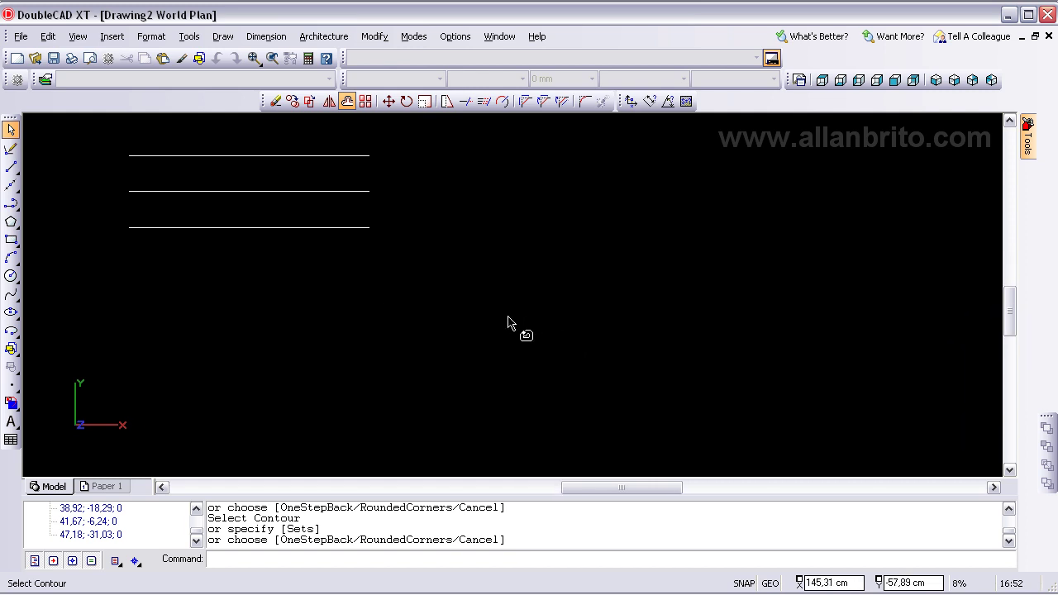
{"action": "key", "text": "Escape"}
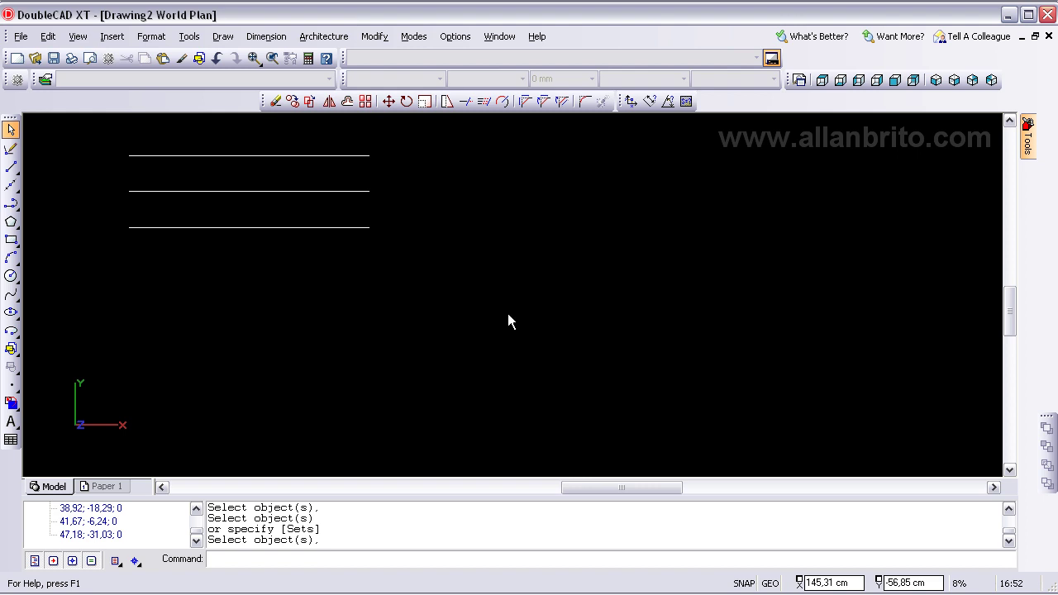
Step: Copy the three parallel lines together to the empty area below and to their right, at about (169, -72) cm
{"action": "left_click", "coordinate": [507, 330]}
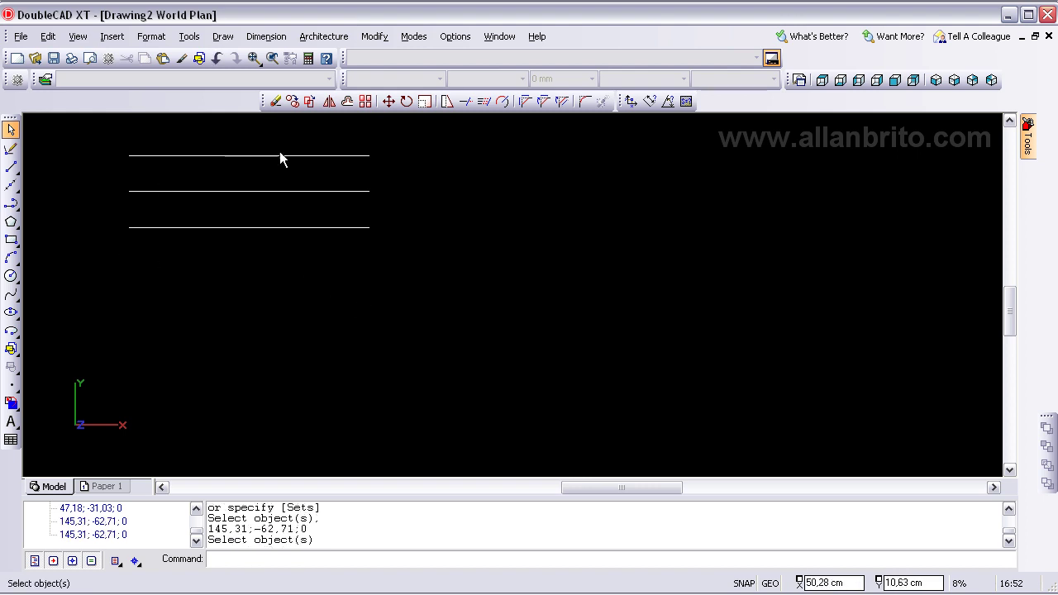
{"action": "left_click", "coordinate": [293, 103]}
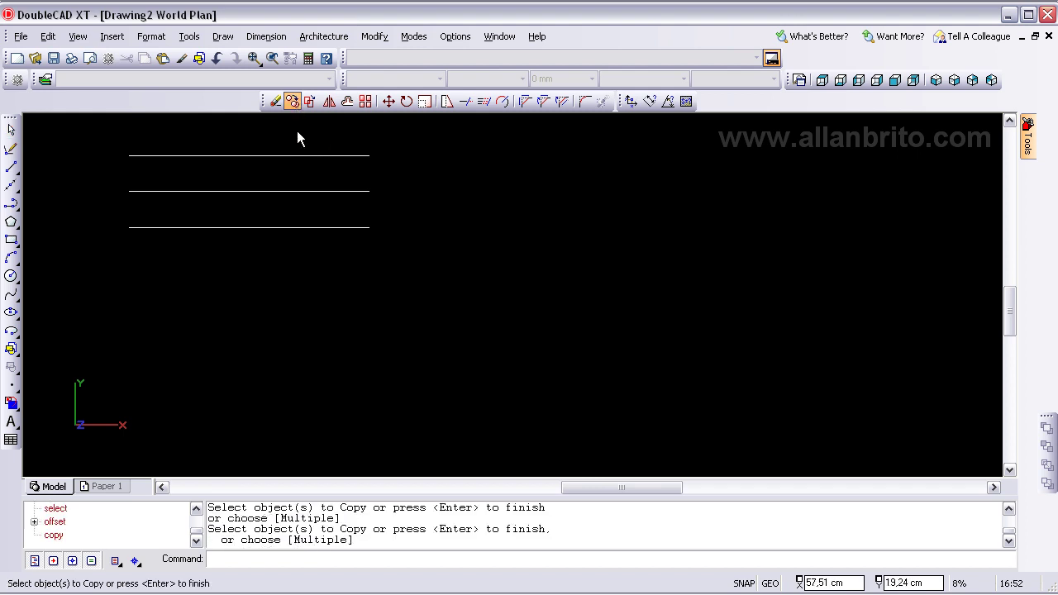
{"action": "left_click", "coordinate": [297, 131]}
{"action": "left_click", "coordinate": [220, 289]}
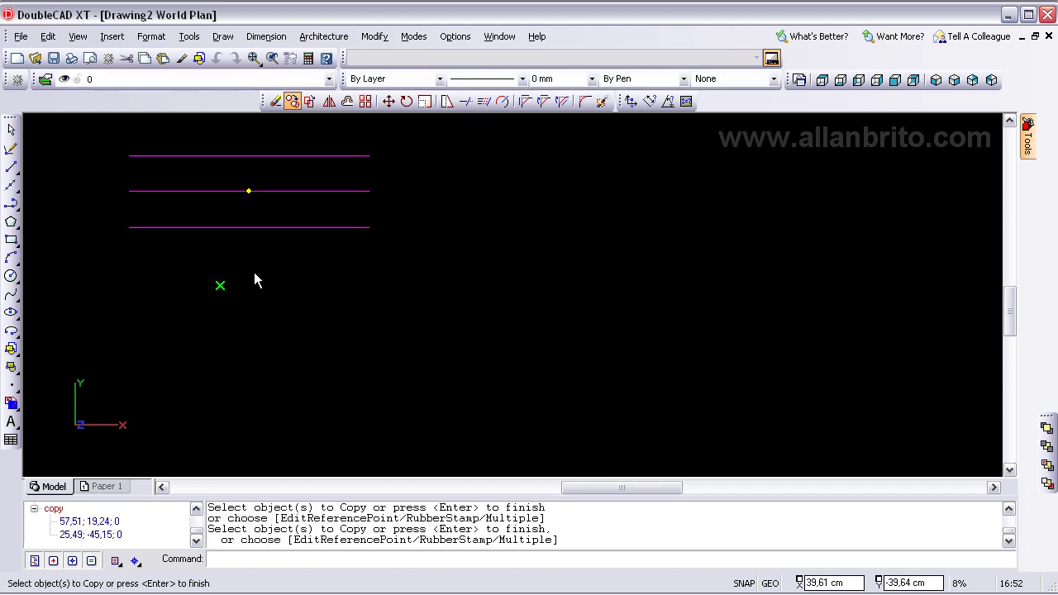
{"action": "key", "text": "Return"}
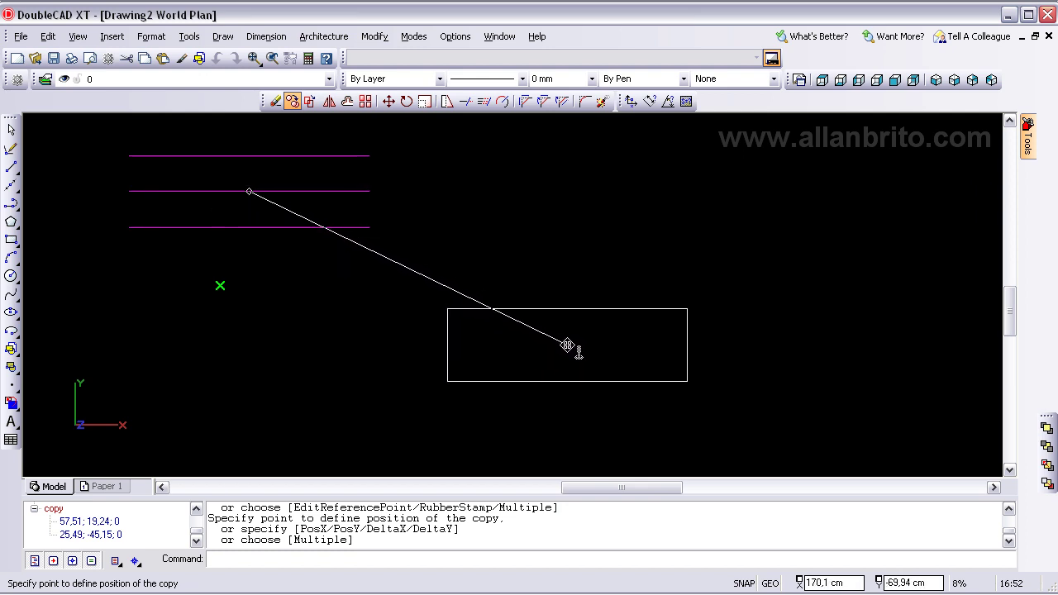
{"action": "left_click", "coordinate": [564, 350]}
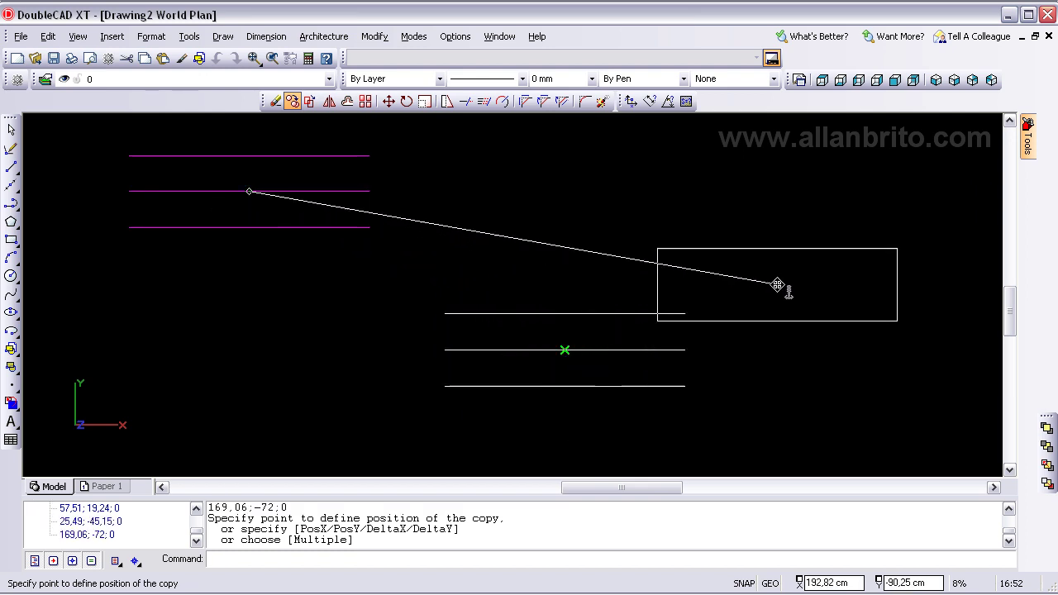
{"action": "key", "text": "Escape"}
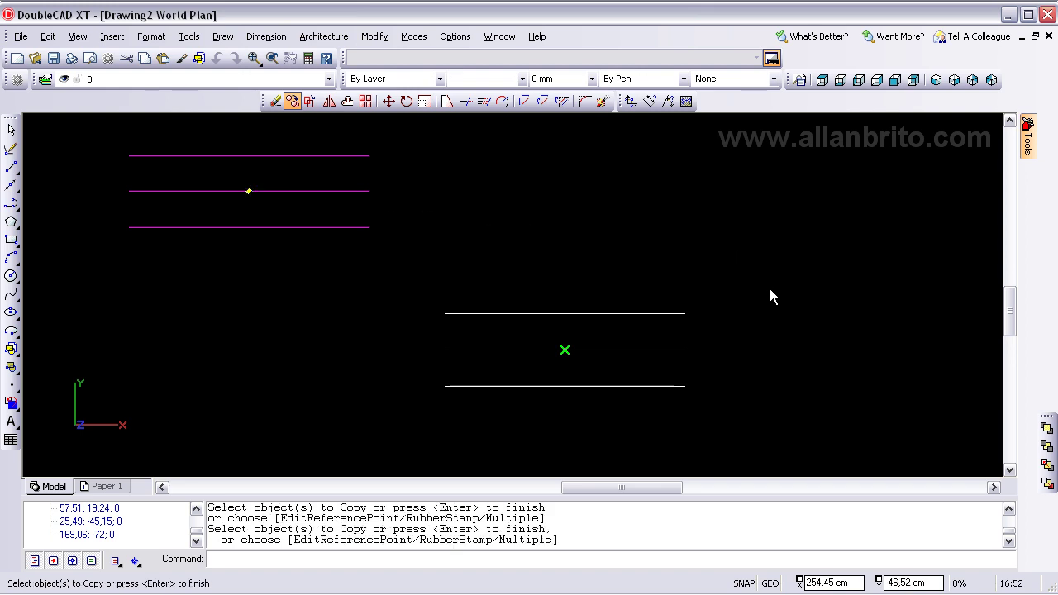
Step: Rotate the copied set of three parallel lines 90 degrees about its centre so that they stand vertically
{"action": "key", "text": "Escape"}
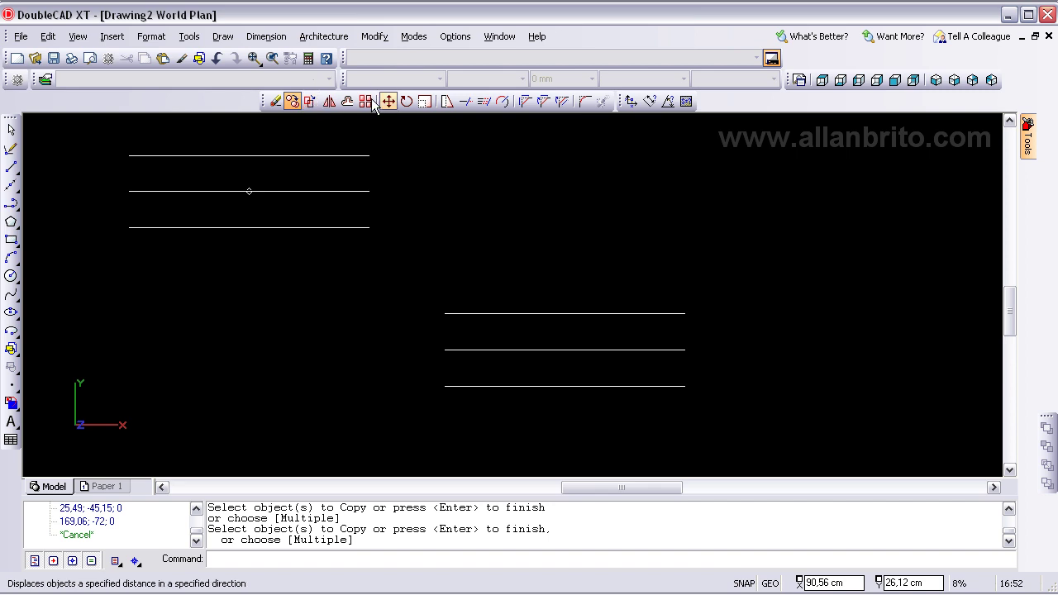
{"action": "left_click", "coordinate": [406, 100]}
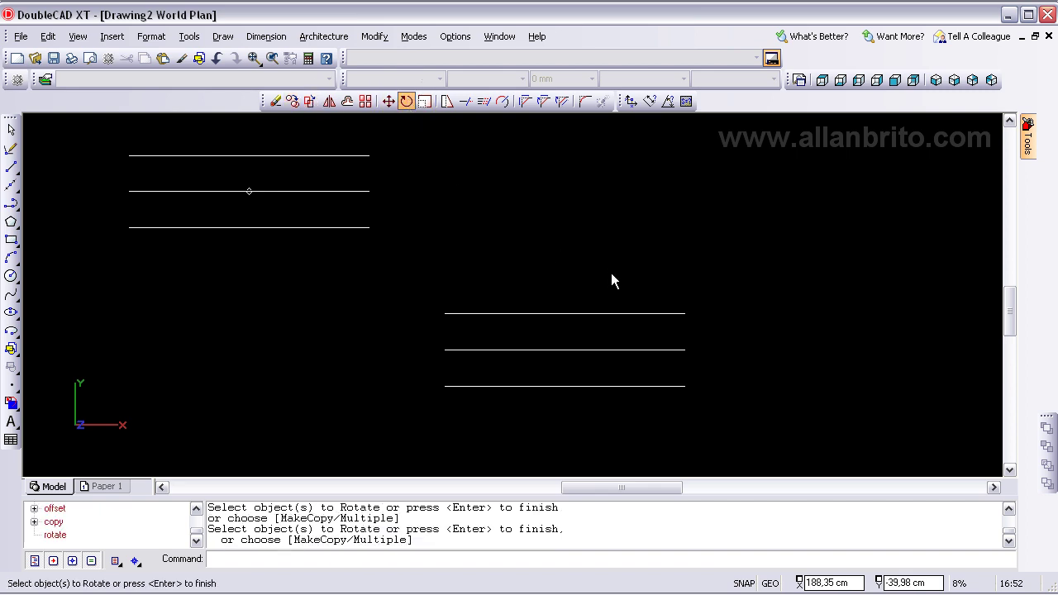
{"action": "mouse_move", "coordinate": [610, 273]}
{"action": "left_mouse_down"}
{"action": "mouse_move", "coordinate": [561, 389]}
{"action": "mouse_move", "coordinate": [512, 424]}
{"action": "left_mouse_up"}
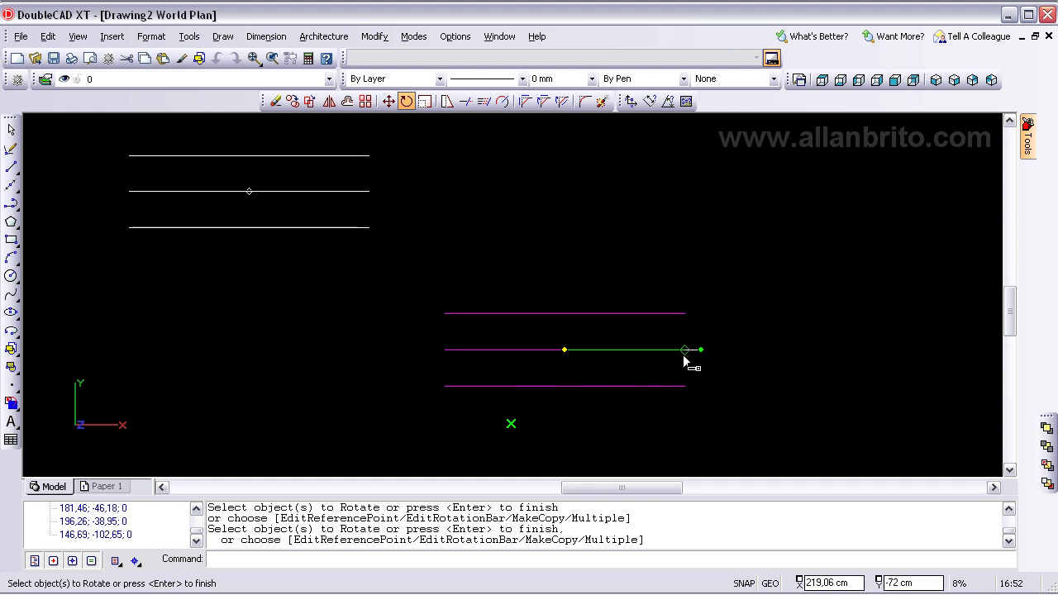
{"action": "left_click", "coordinate": [700, 351]}
{"action": "left_click", "coordinate": [670, 295]}
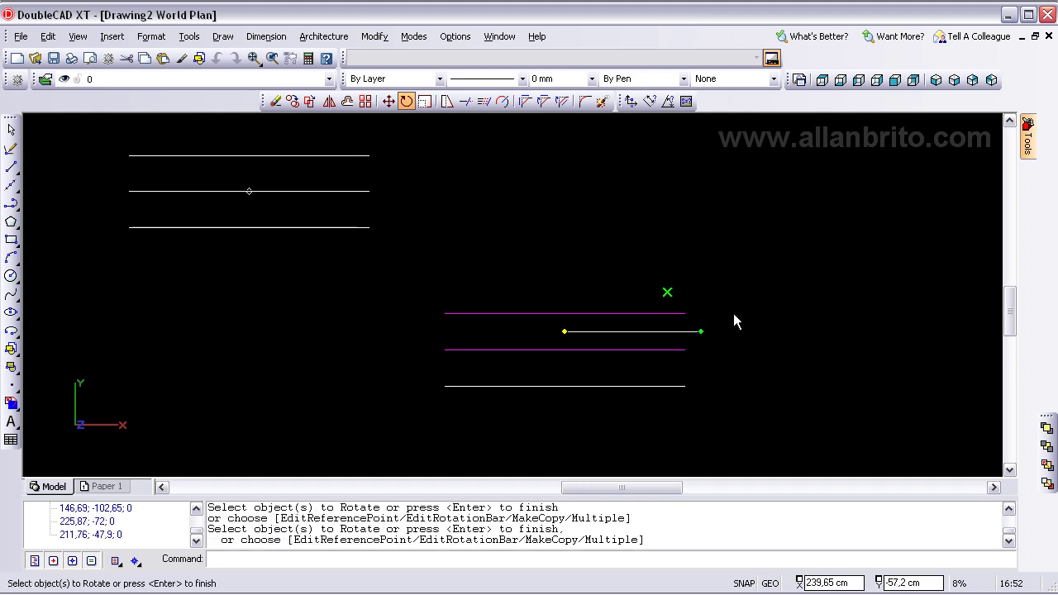
{"action": "left_click", "coordinate": [600, 290]}
{"action": "left_click", "coordinate": [545, 409]}
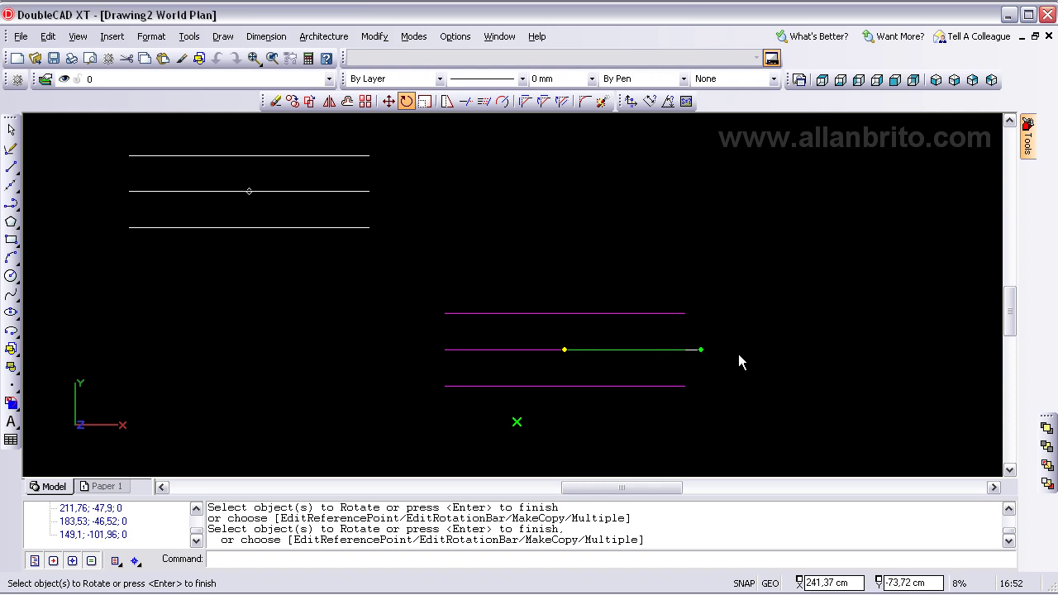
{"action": "key", "text": "Return"}
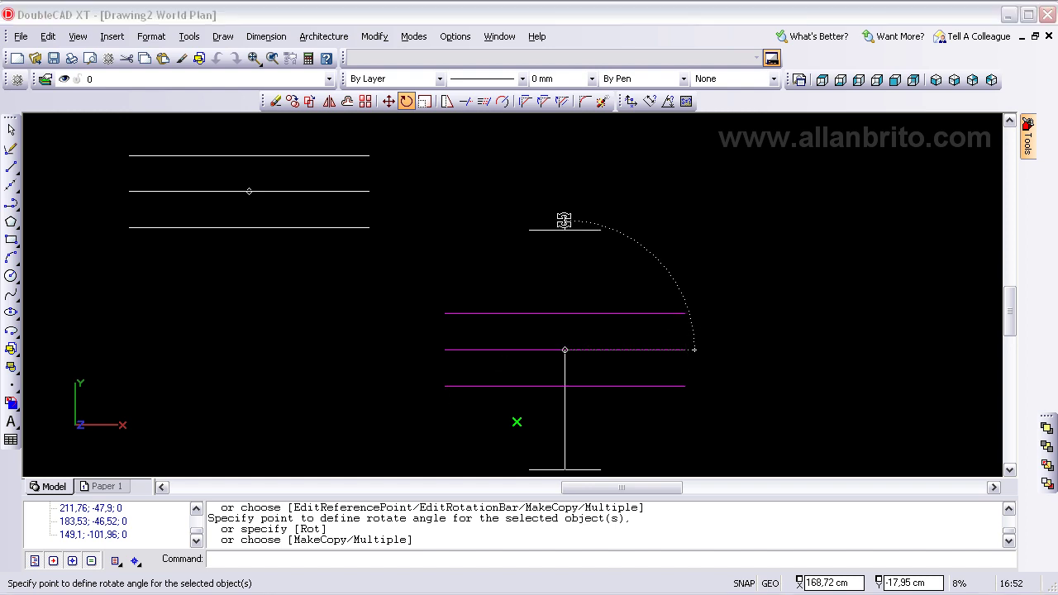
{"action": "left_click", "coordinate": [564, 223]}
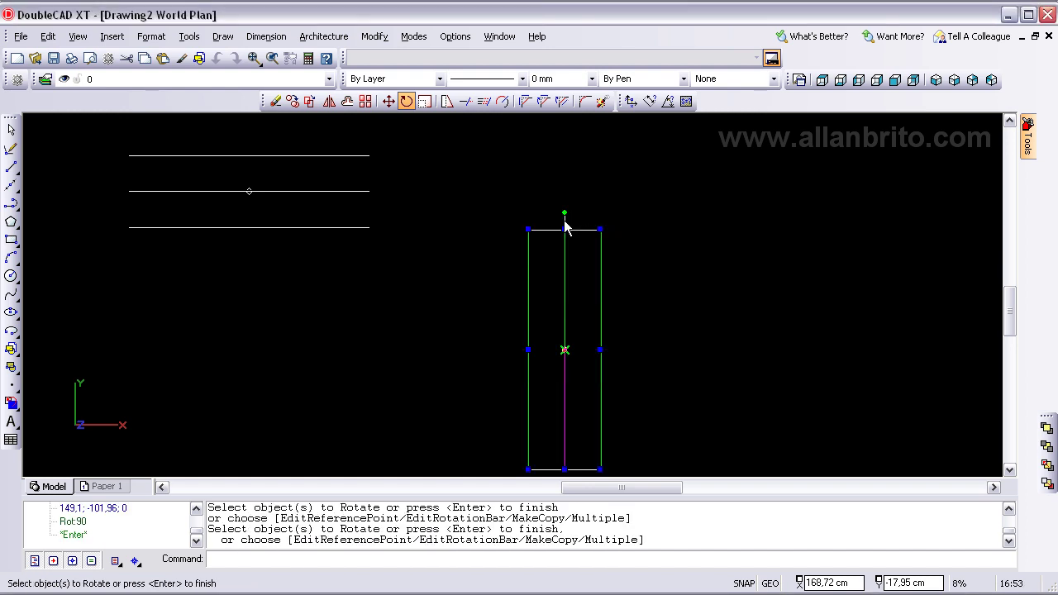
{"action": "key", "text": "Escape"}
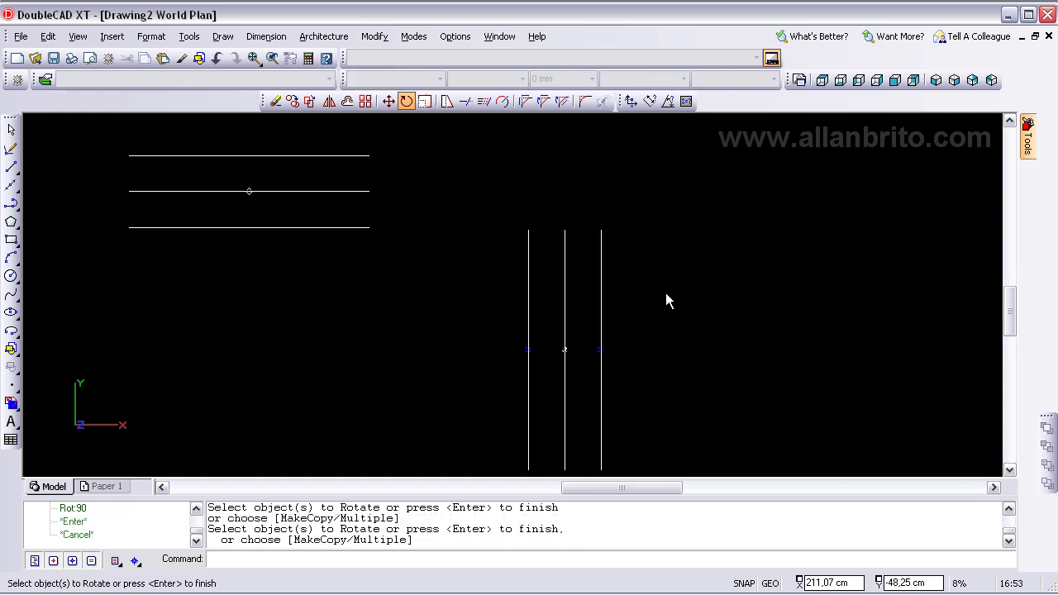
Step: Start the Fillet command and set its radius to 0 for sharp corners
{"action": "middle_click_drag", "start_coordinate": [691, 286], "coordinate": [711, 266]}
{"action": "scroll", "coordinate": [512, 295], "scroll_direction": "down", "scroll_amount": 1}
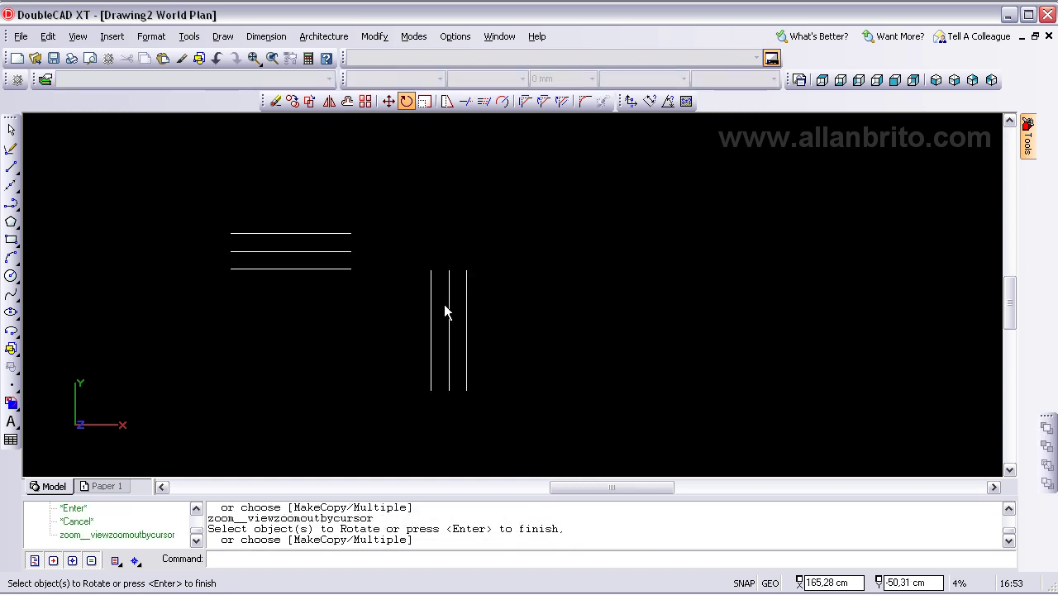
{"action": "middle_click_drag", "start_coordinate": [444, 307], "coordinate": [603, 295]}
{"action": "scroll", "coordinate": [512, 295], "scroll_direction": "up", "scroll_amount": 1}
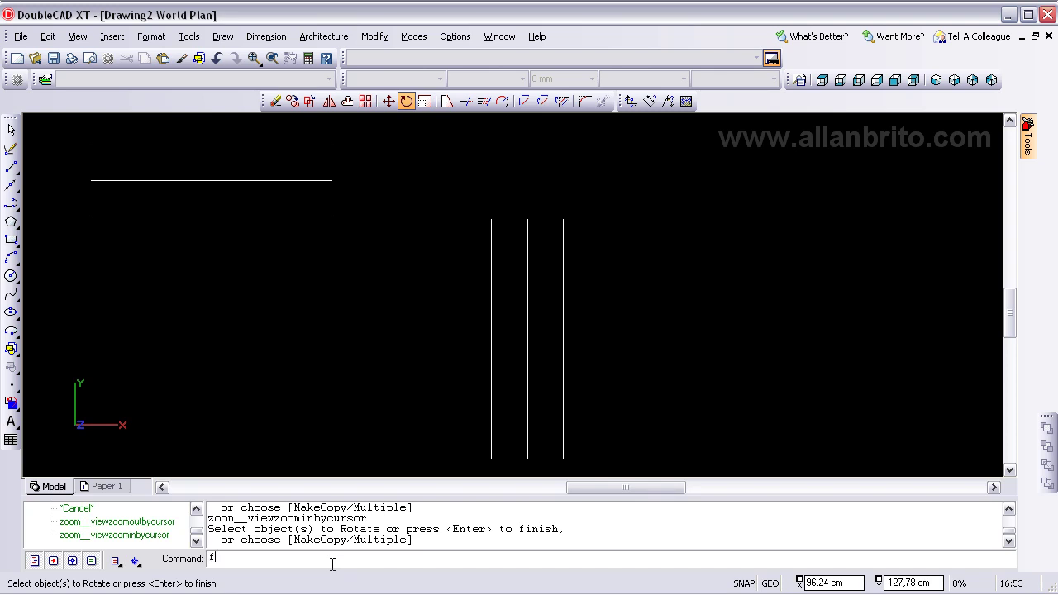
{"action": "type", "text": "illet"}
{"action": "key", "text": "Return"}
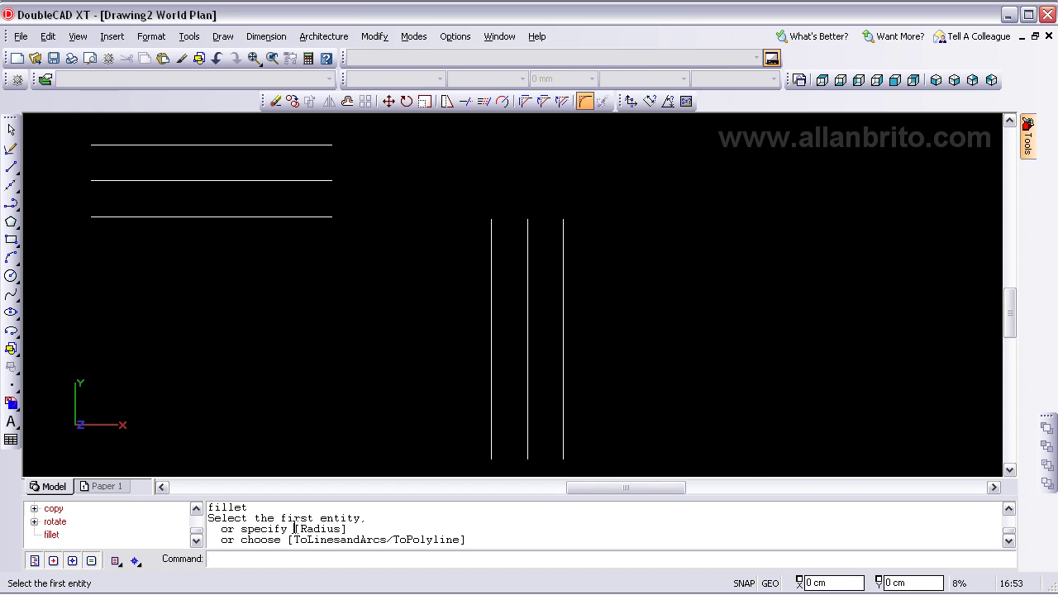
{"action": "left_click_drag", "start_coordinate": [294, 529], "coordinate": [354, 529]}
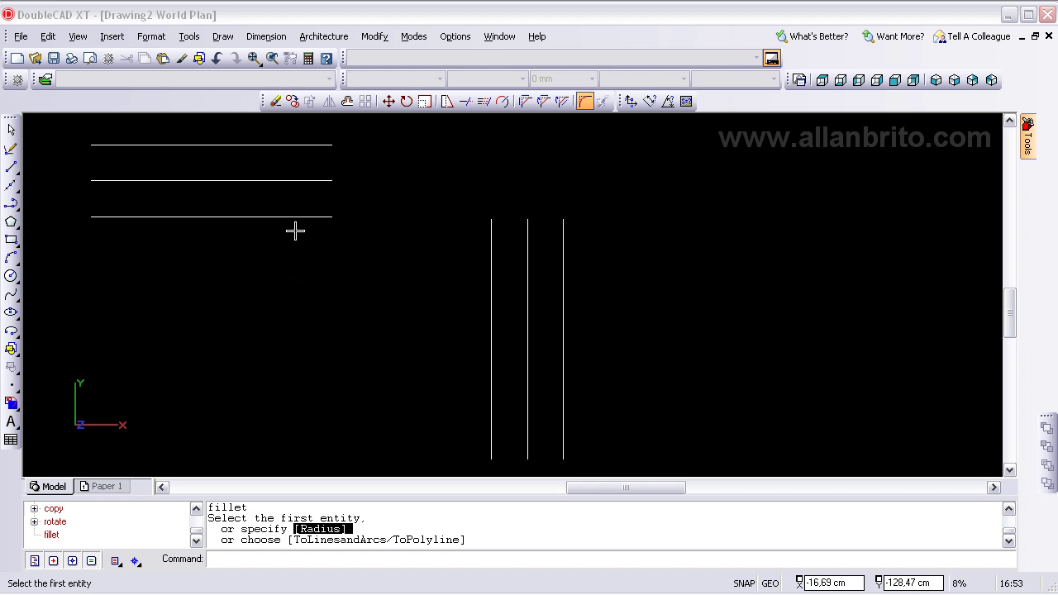
{"action": "key", "text": "Return"}
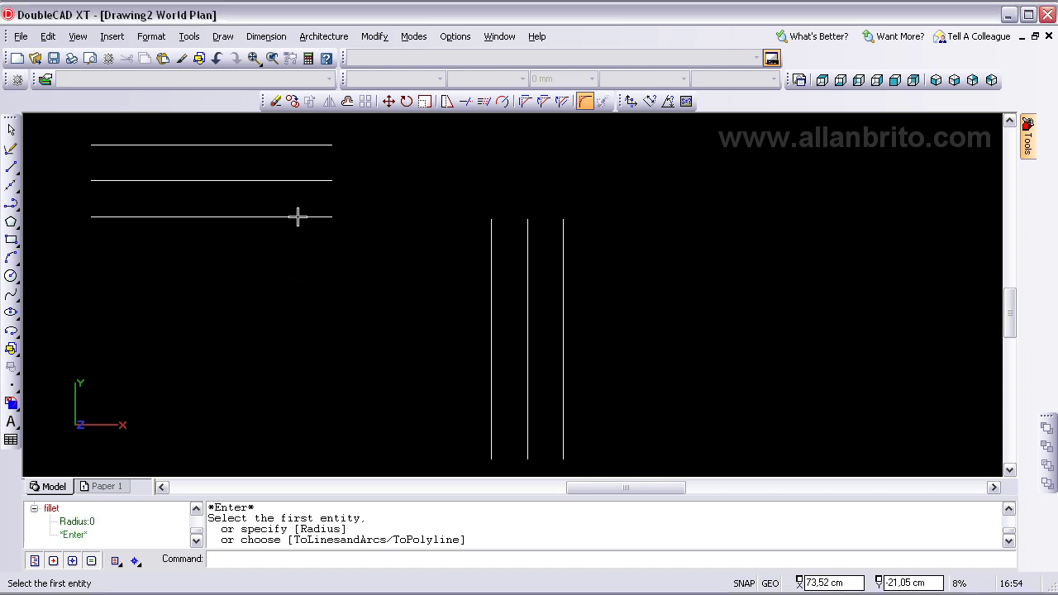
Step: Join each horizontal line to its matching vertical line with a sharp fillet corner, from the innermost pair to the outermost
{"action": "left_click", "coordinate": [297, 216]}
{"action": "left_click", "coordinate": [492, 267]}
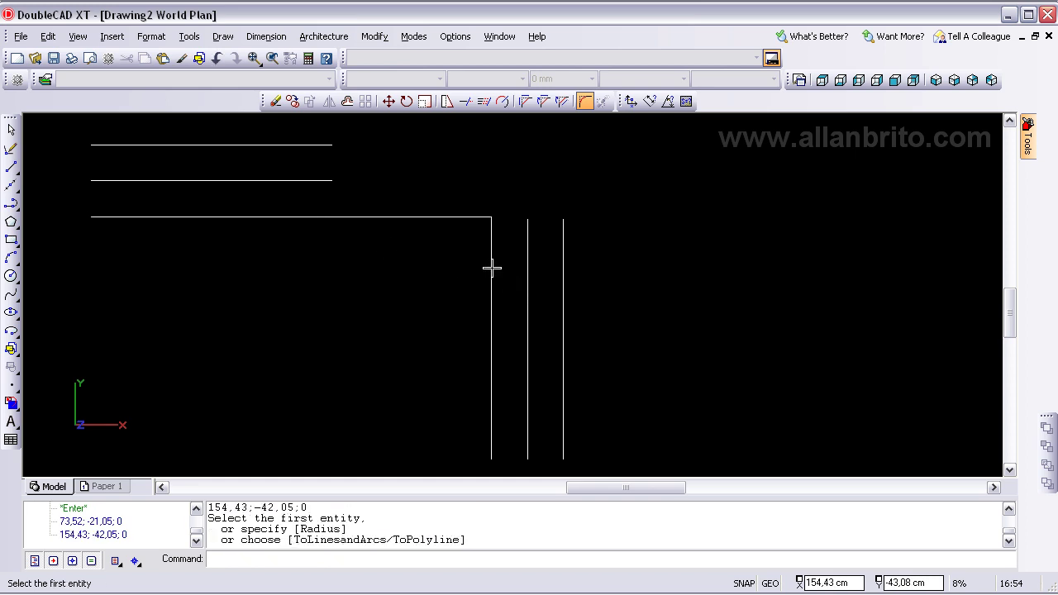
{"action": "left_click", "coordinate": [310, 180]}
{"action": "left_click", "coordinate": [528, 240]}
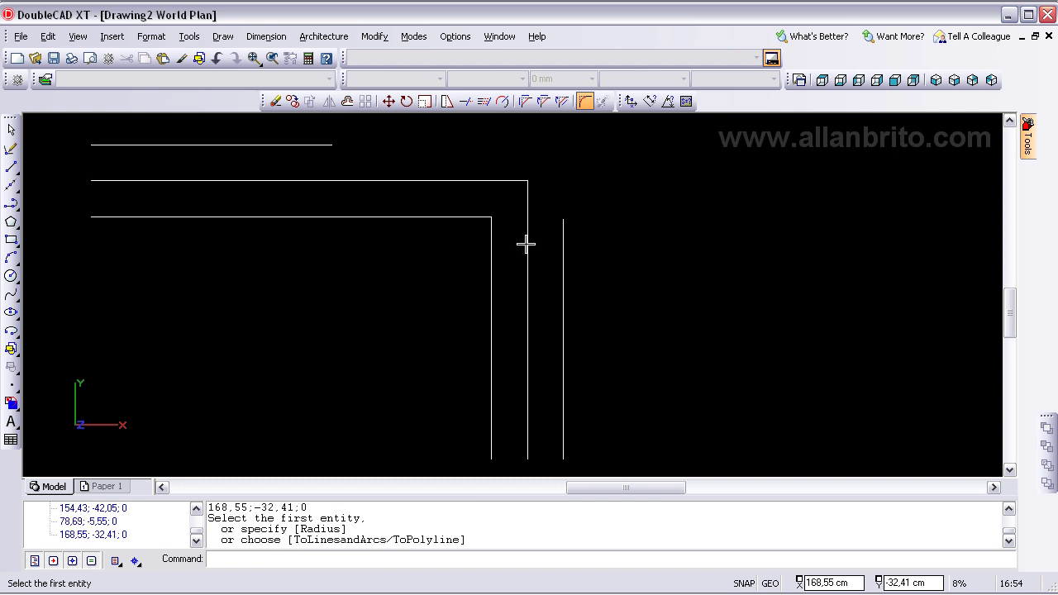
{"action": "left_click", "coordinate": [314, 146]}
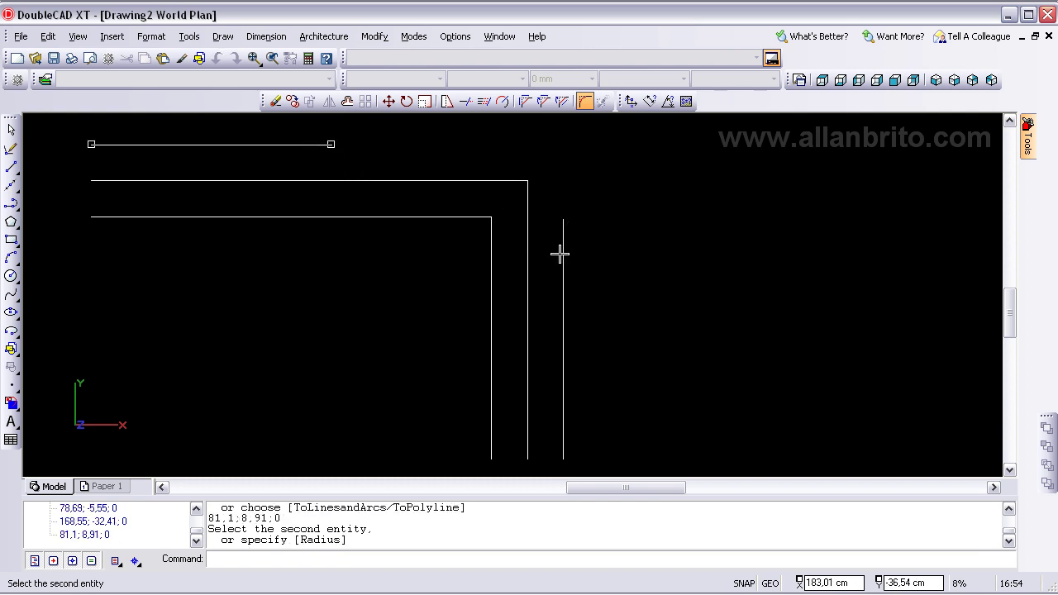
{"action": "left_click", "coordinate": [562, 252]}
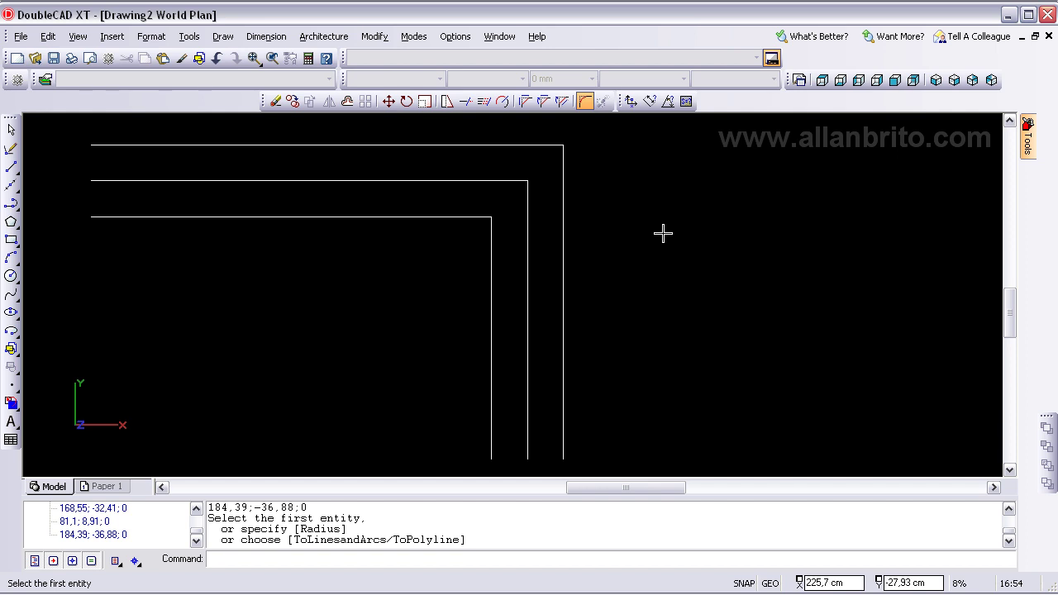
Step: Undo the three sharp-corner fillets between the horizontal and vertical lines
{"action": "key", "text": "ctrl+z"}
{"action": "key", "text": "ctrl+z"}
{"action": "key", "text": "ctrl+z"}
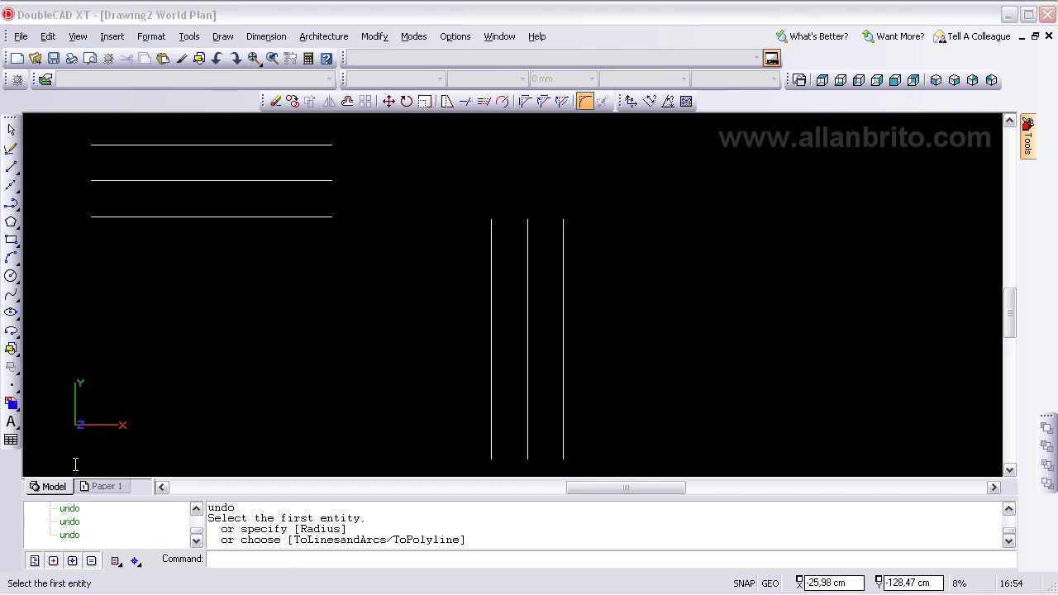
Step: Fillet the lowest horizontal line and the nearest vertical line with a radius of 60 cm
{"action": "type", "text": "60"}
{"action": "key", "text": "Return"}
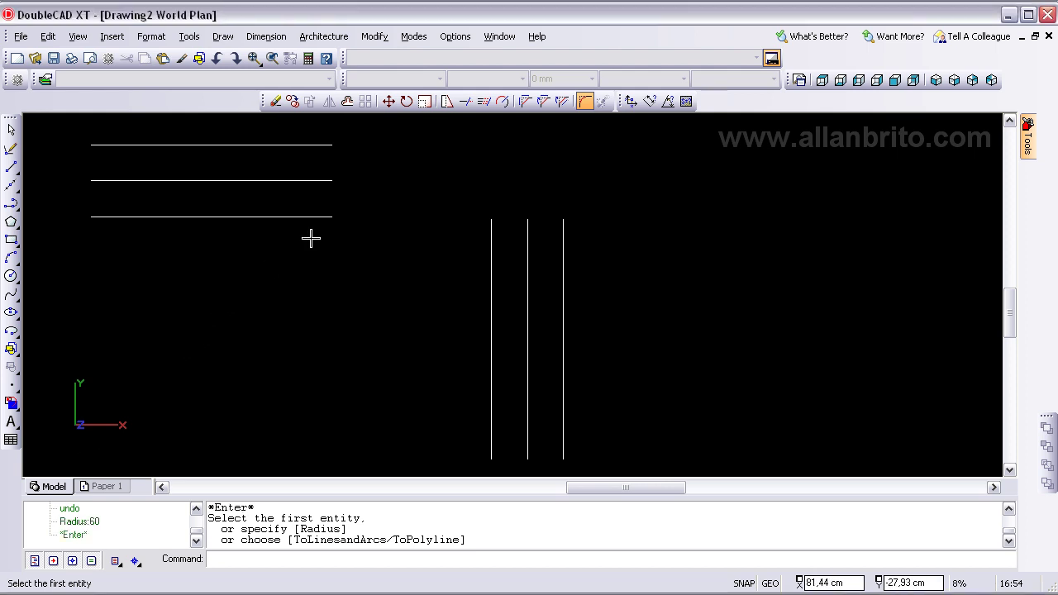
{"action": "left_click", "coordinate": [319, 216]}
{"action": "left_click", "coordinate": [492, 309]}
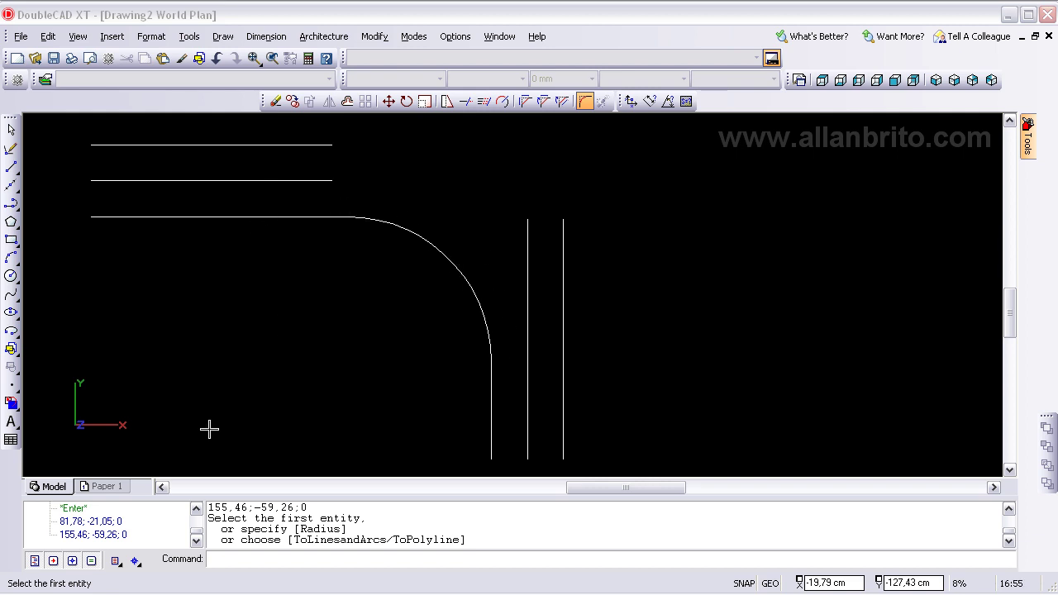
Step: Fillet the middle horizontal line and the middle vertical line with a radius of 75 cm
{"action": "type", "text": "75"}
{"action": "key", "text": "Return"}
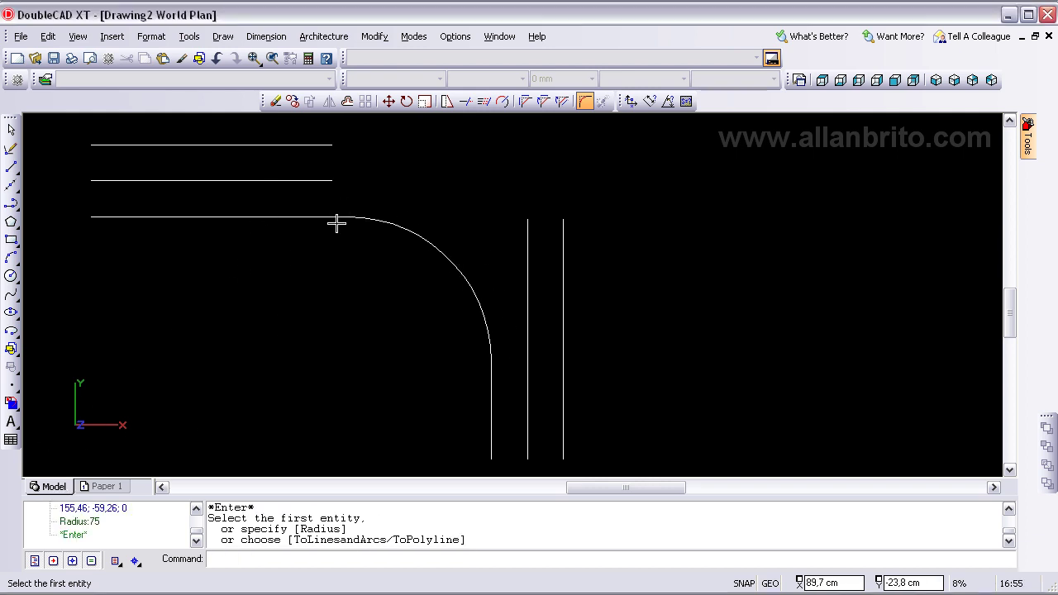
{"action": "left_click", "coordinate": [317, 181]}
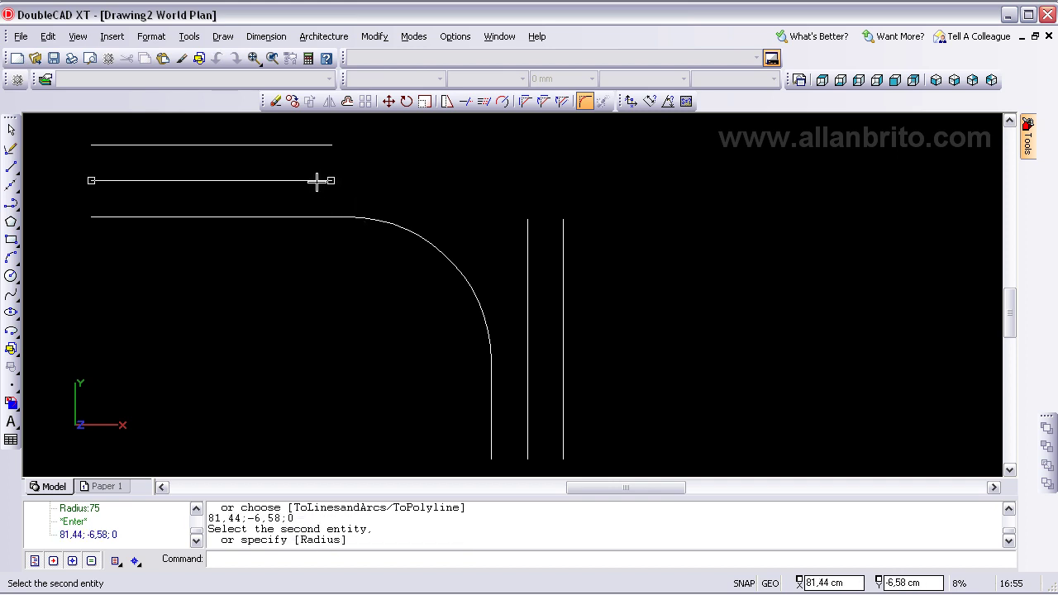
{"action": "left_click", "coordinate": [528, 291]}
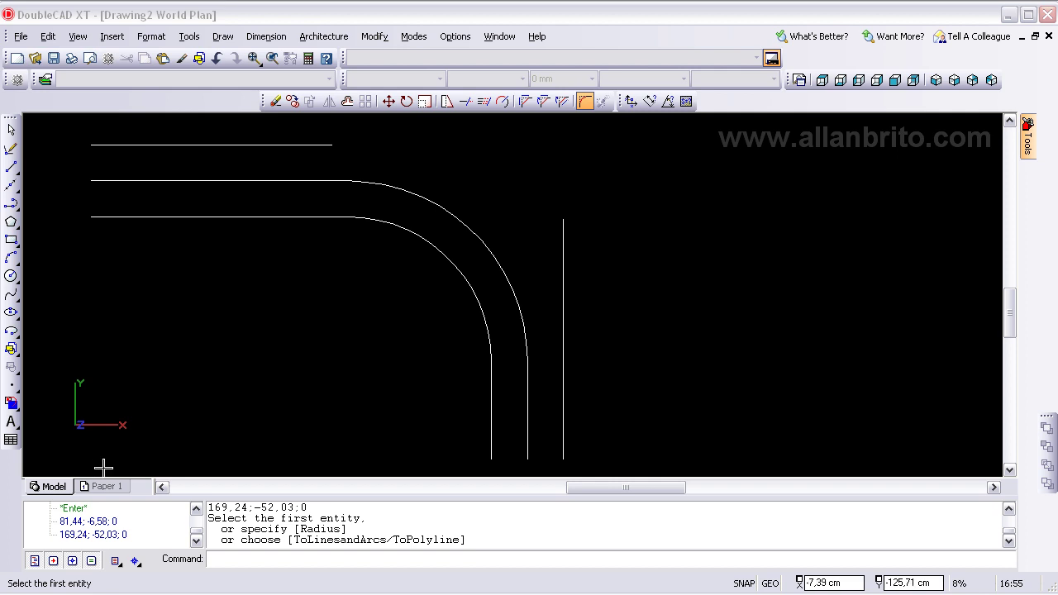
Step: Fillet the uppermost horizontal line and the farthest vertical line with a radius of 90 cm
{"action": "type", "text": "90"}
{"action": "key", "text": "Return"}
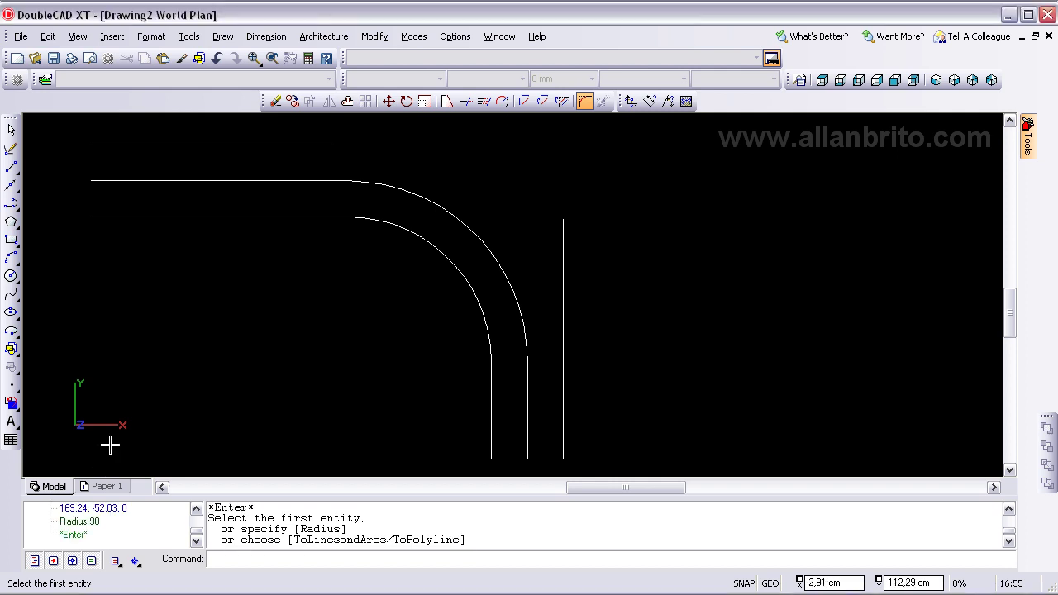
{"action": "left_click", "coordinate": [317, 146]}
{"action": "left_click", "coordinate": [563, 277]}
Step: Examine the three filleted lines and how their rounded corners run parallel to each other
{"action": "scroll", "coordinate": [512, 292], "scroll_direction": "down", "scroll_amount": 1}
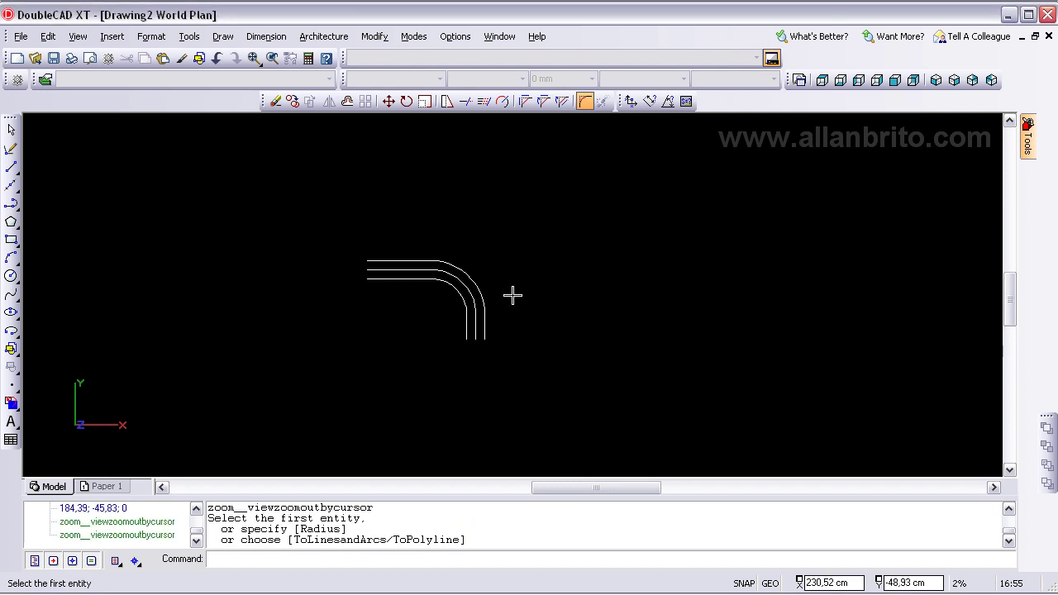
{"action": "scroll", "coordinate": [513, 292], "scroll_direction": "up", "scroll_amount": 2}
{"action": "middle_click_drag", "start_coordinate": [471, 293], "coordinate": [678, 253]}
{"action": "scroll", "coordinate": [681, 252], "scroll_direction": "down", "scroll_amount": 1}
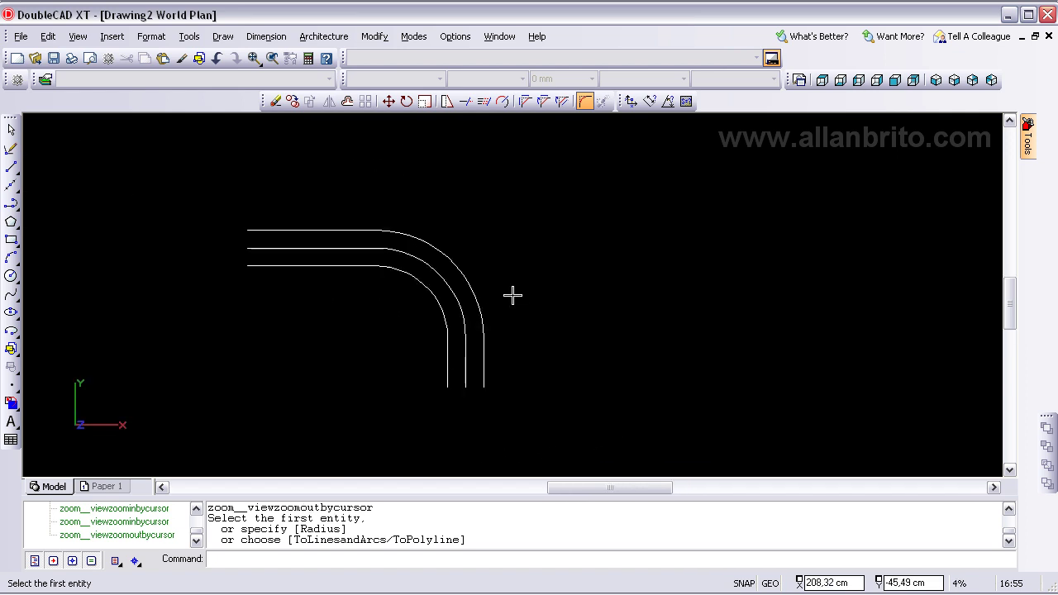
{"action": "middle_click_drag", "start_coordinate": [467, 295], "coordinate": [594, 292]}
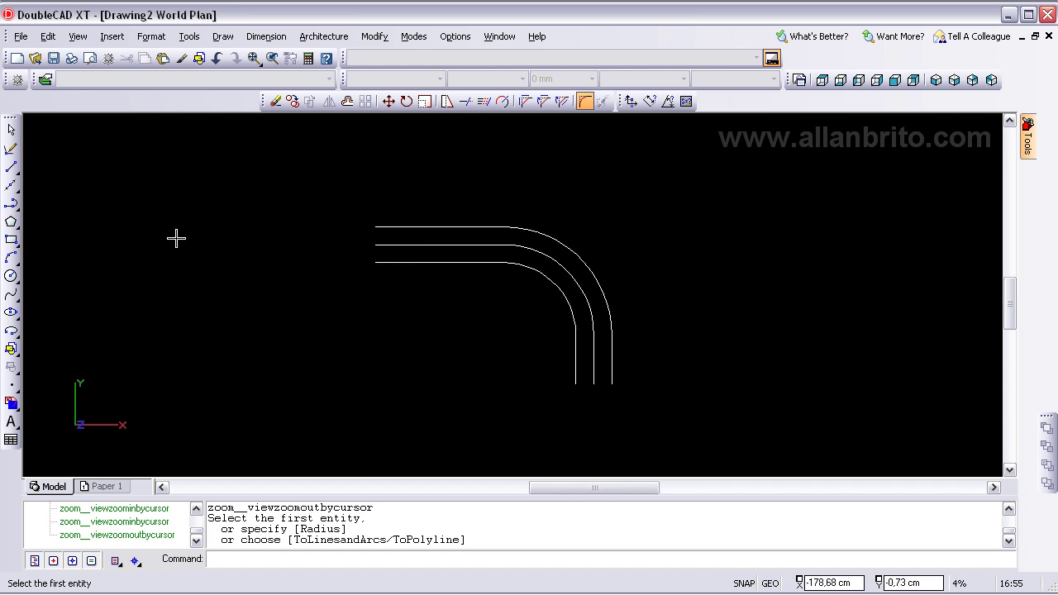
{"action": "scroll", "coordinate": [176, 239], "scroll_direction": "up", "scroll_amount": 1}
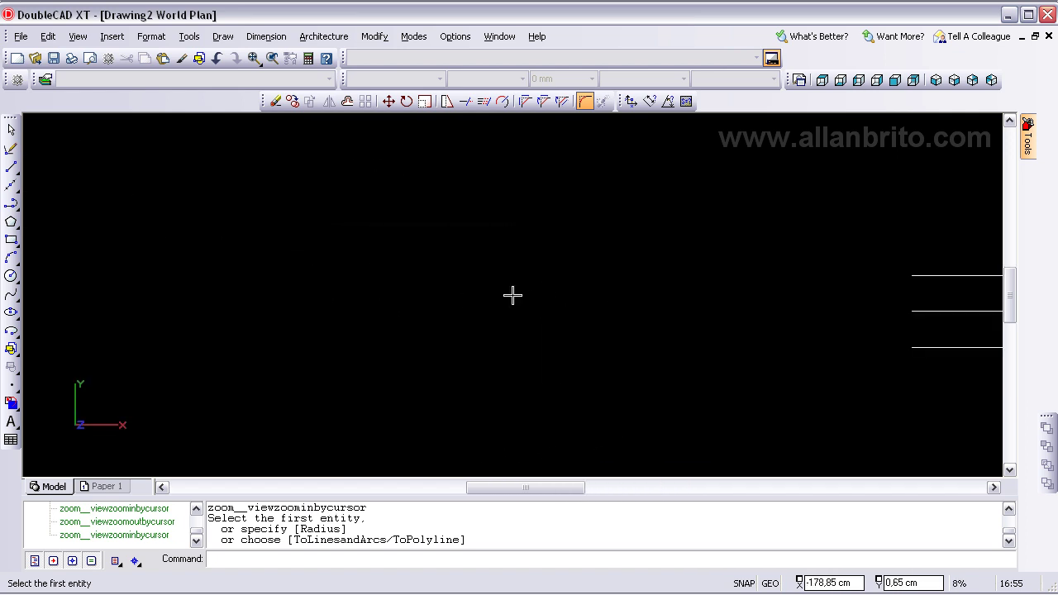
{"action": "scroll", "coordinate": [512, 292], "scroll_direction": "down", "scroll_amount": 1}
{"action": "middle_click_drag", "start_coordinate": [574, 276], "coordinate": [213, 201]}
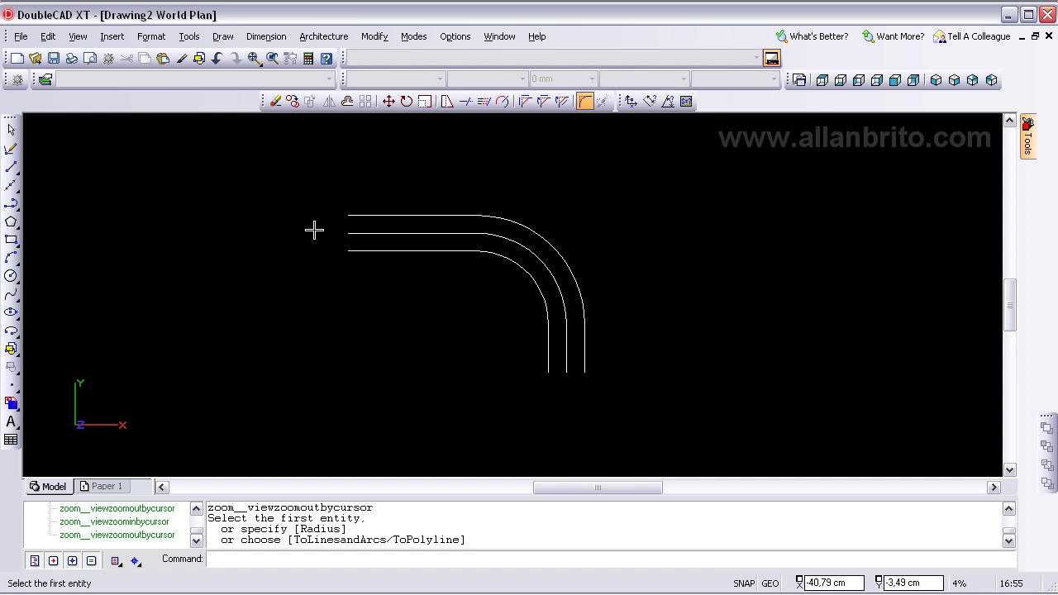
{"action": "left_click", "coordinate": [20, 37]}
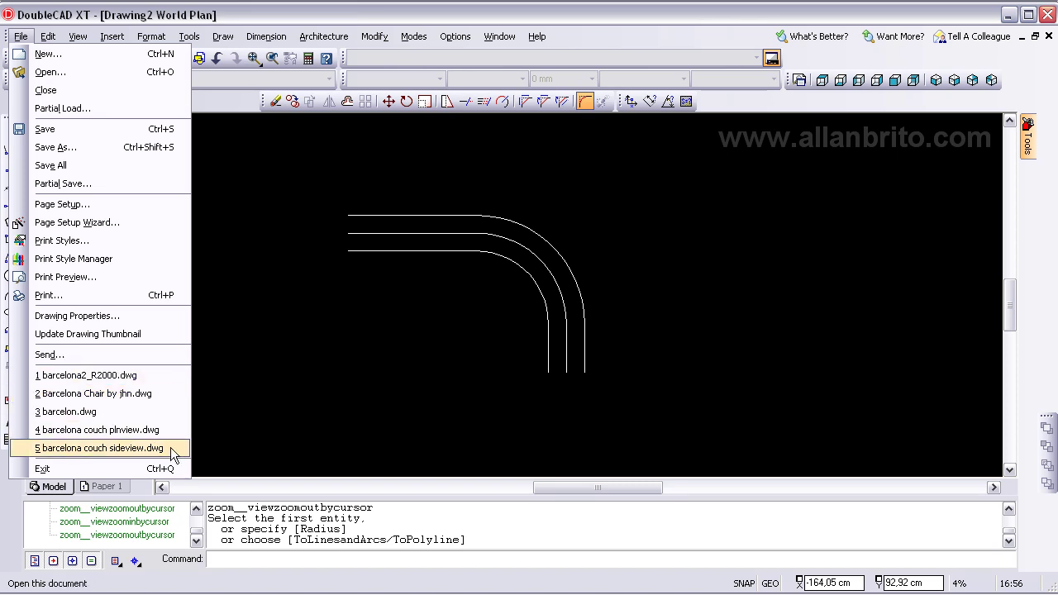
{"action": "left_click", "coordinate": [21, 36]}
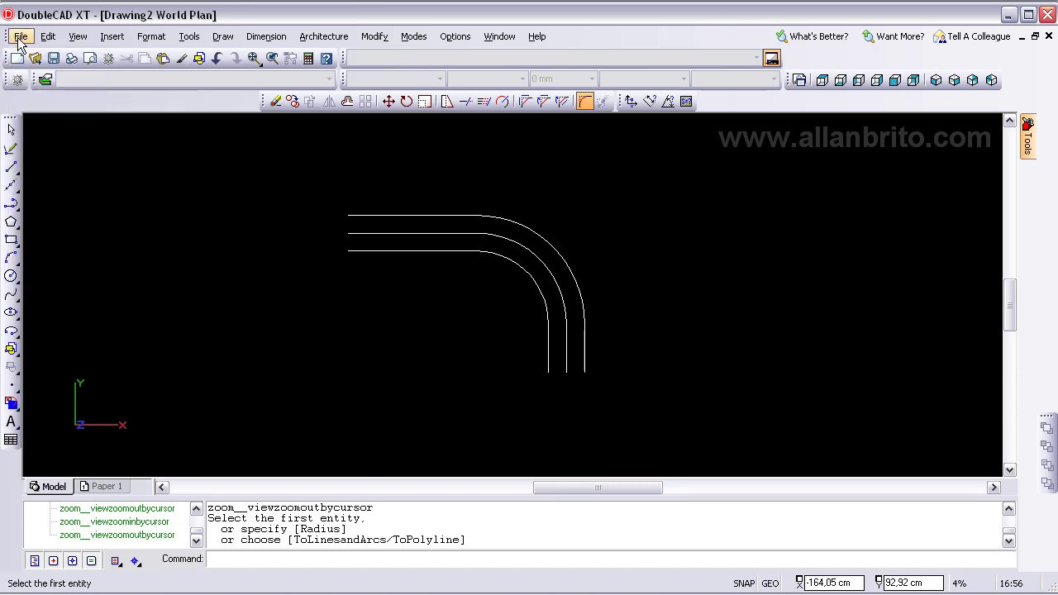